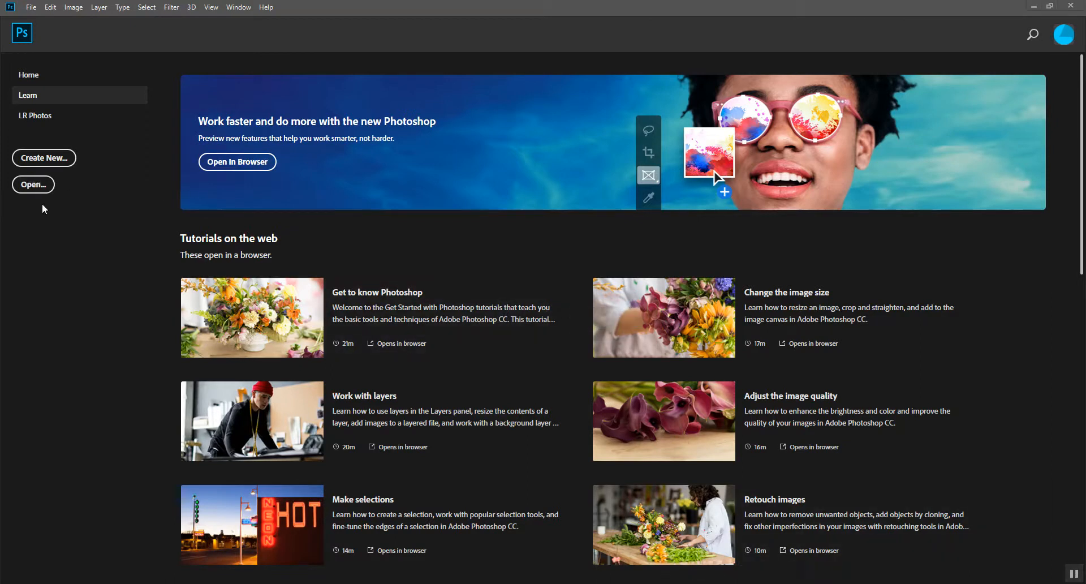
Switch the workspace to Essentials (Default), and from there to the Motion workspace.
{"action": "left_click", "coordinate": [242, 9]}
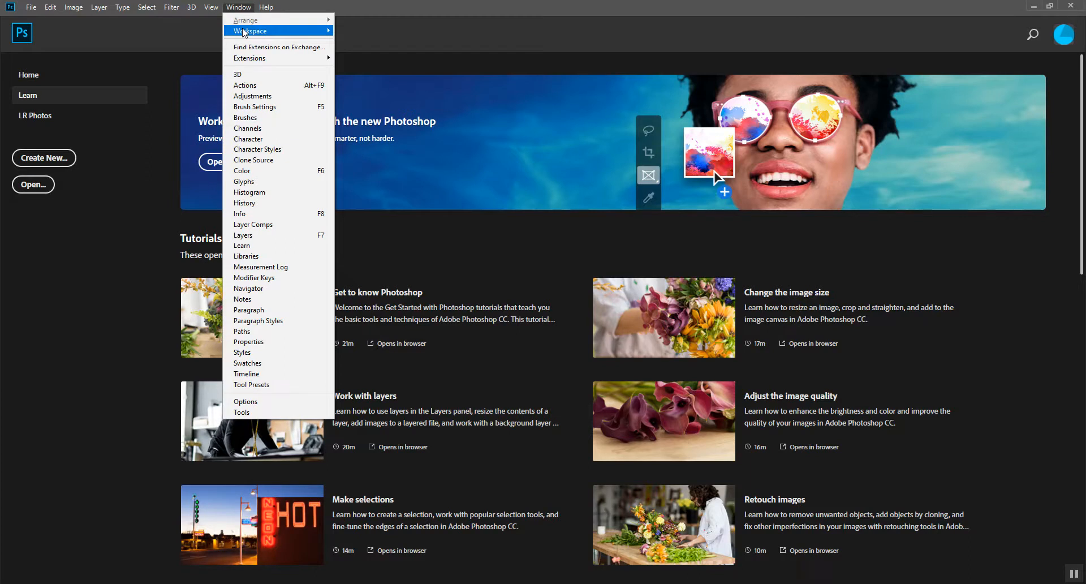
{"action": "mouse_move", "coordinate": [242, 30]}
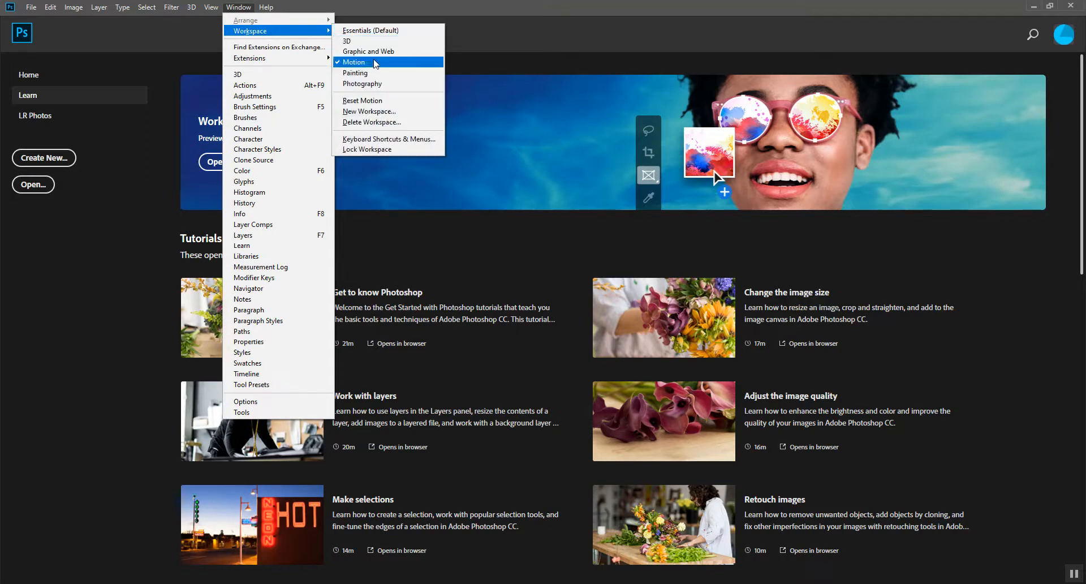
{"action": "left_click", "coordinate": [374, 30]}
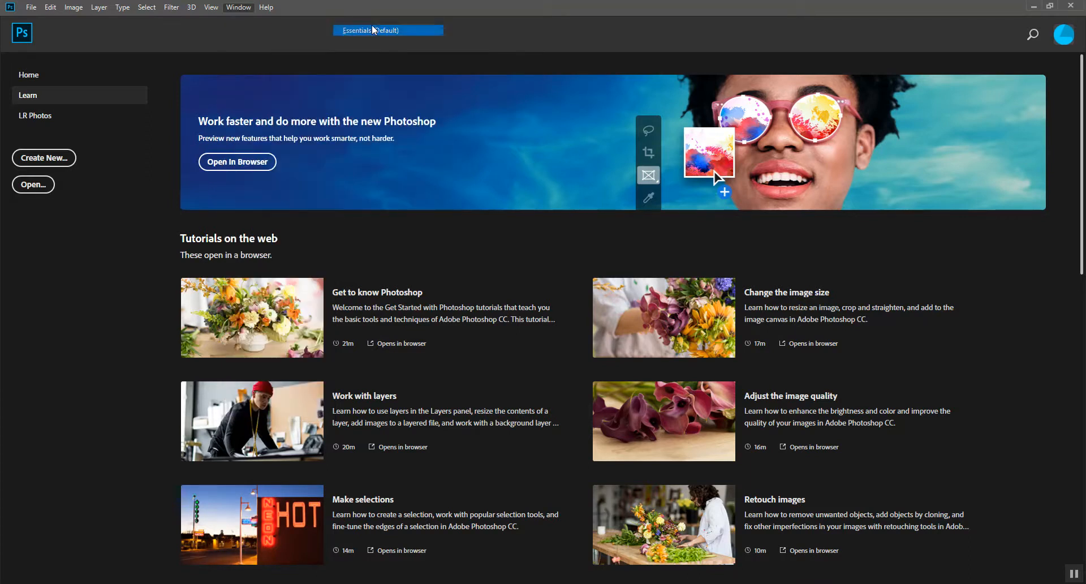
{"action": "left_click", "coordinate": [247, 11]}
{"action": "mouse_move", "coordinate": [270, 31]}
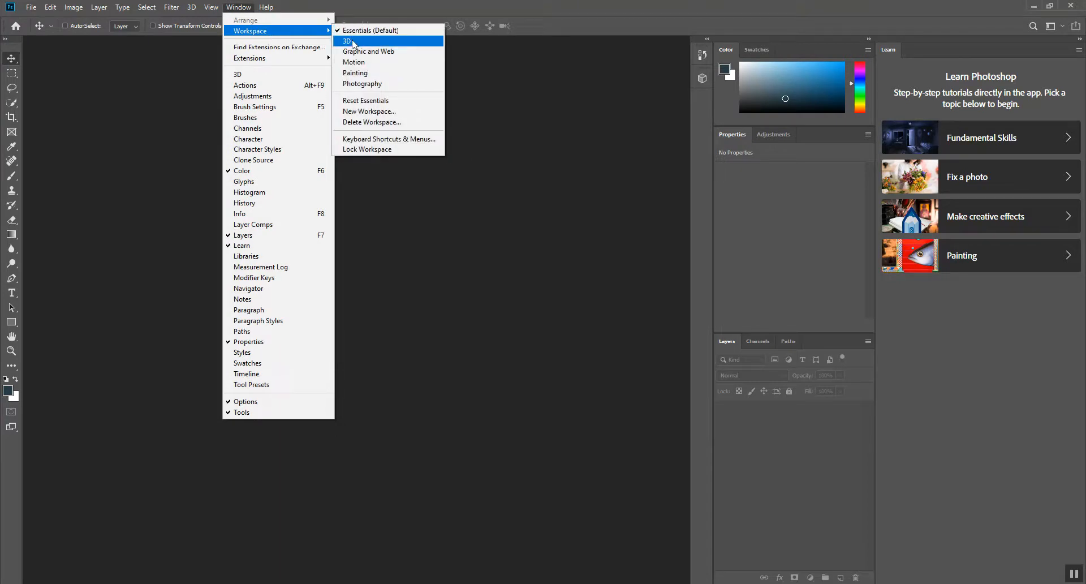
{"action": "left_click", "coordinate": [356, 63]}
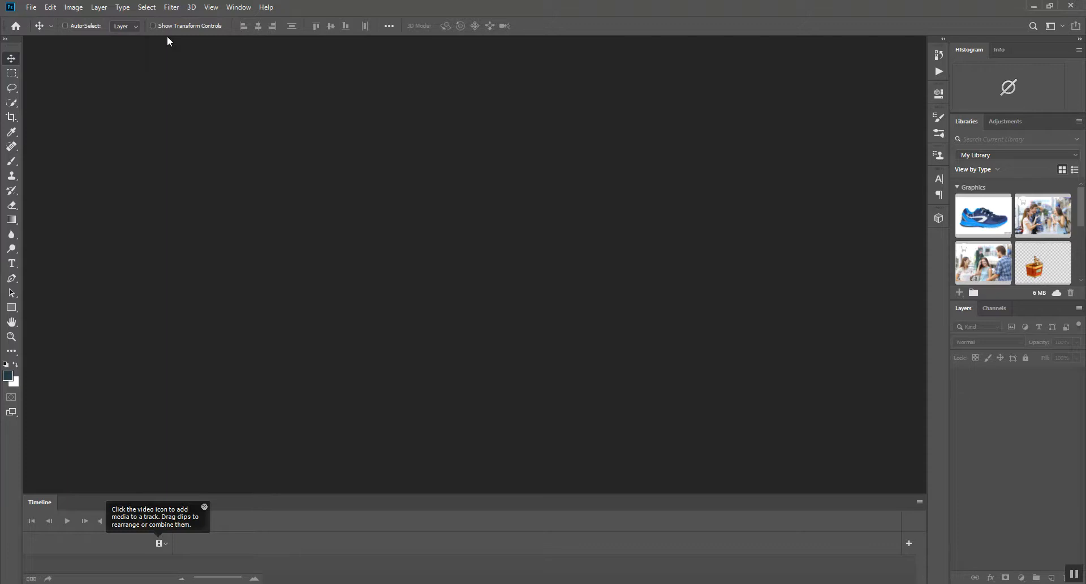
Create a new document from the Film & Video preset HDTV 1080p, 1920 x 1080 pixels at 72 pixels/inch with a white background.
{"action": "left_click", "coordinate": [31, 7]}
{"action": "left_click", "coordinate": [37, 21]}
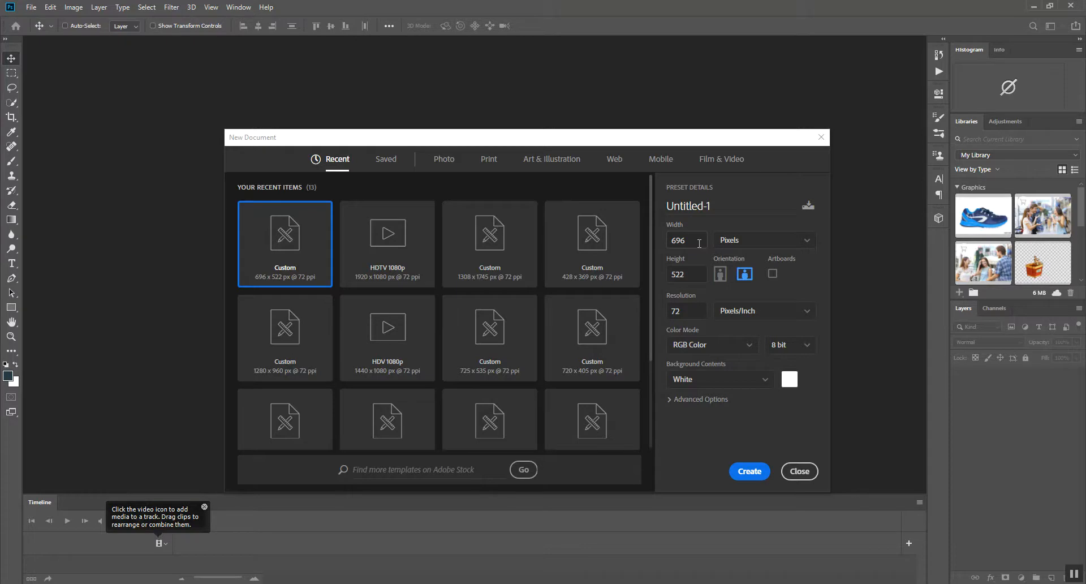
{"action": "left_click", "coordinate": [717, 161]}
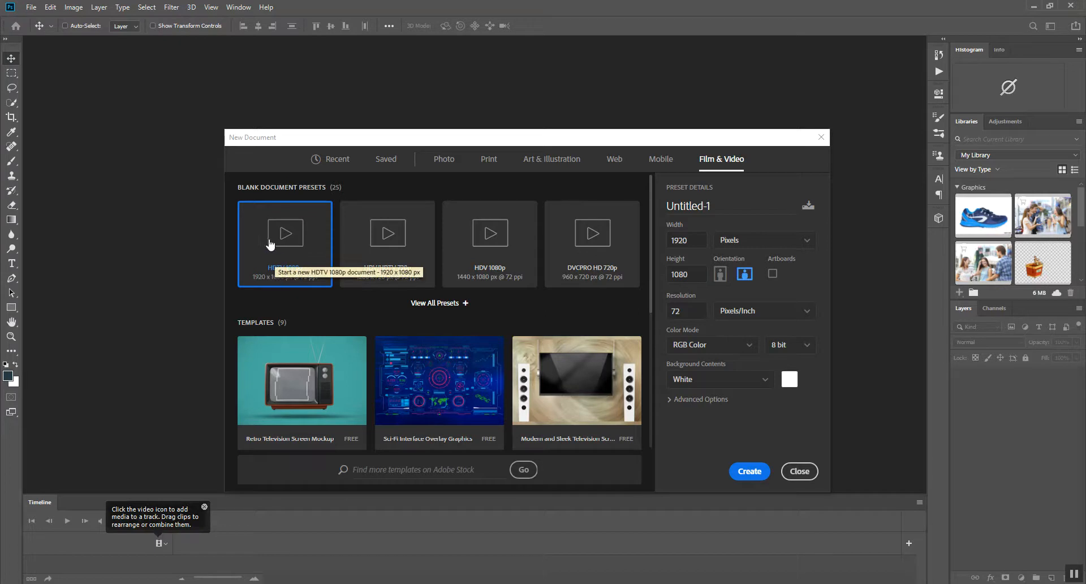
{"action": "left_click", "coordinate": [751, 475]}
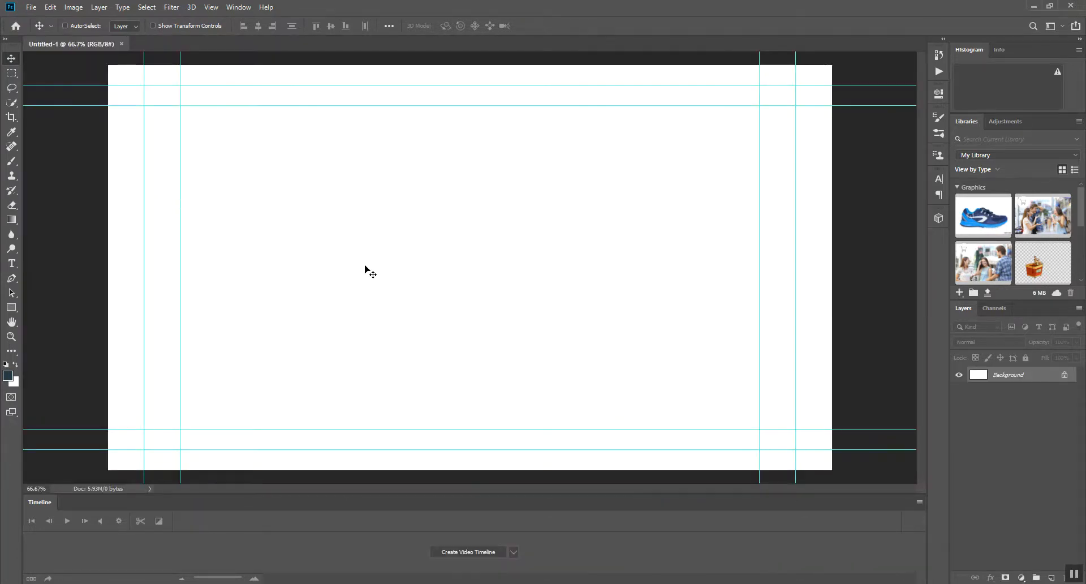
Hide the guides on the blank canvas.
{"action": "left_click", "coordinate": [10, 337]}
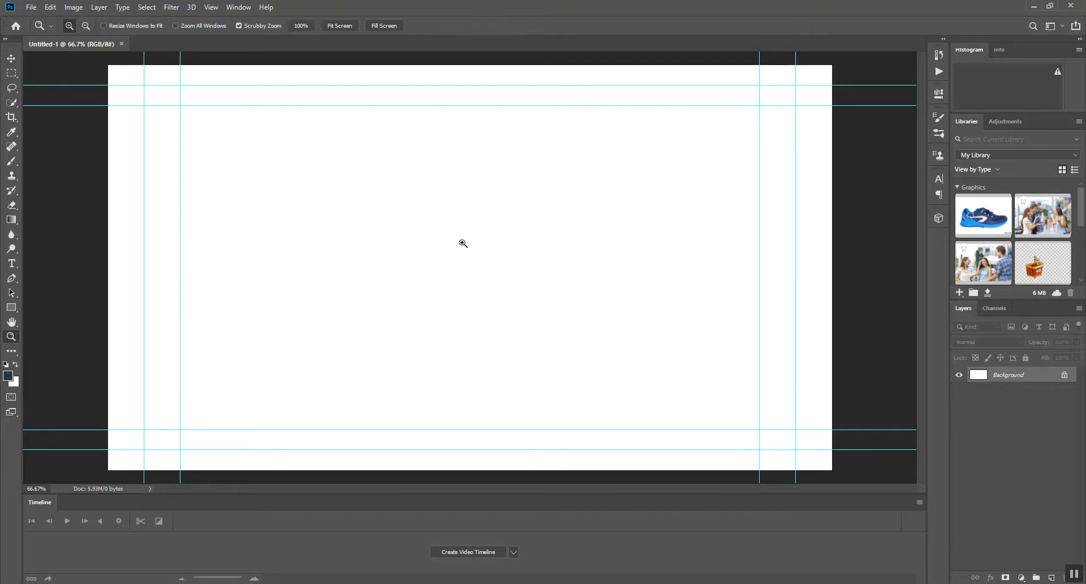
{"action": "left_click", "coordinate": [459, 242], "text": "alt"}
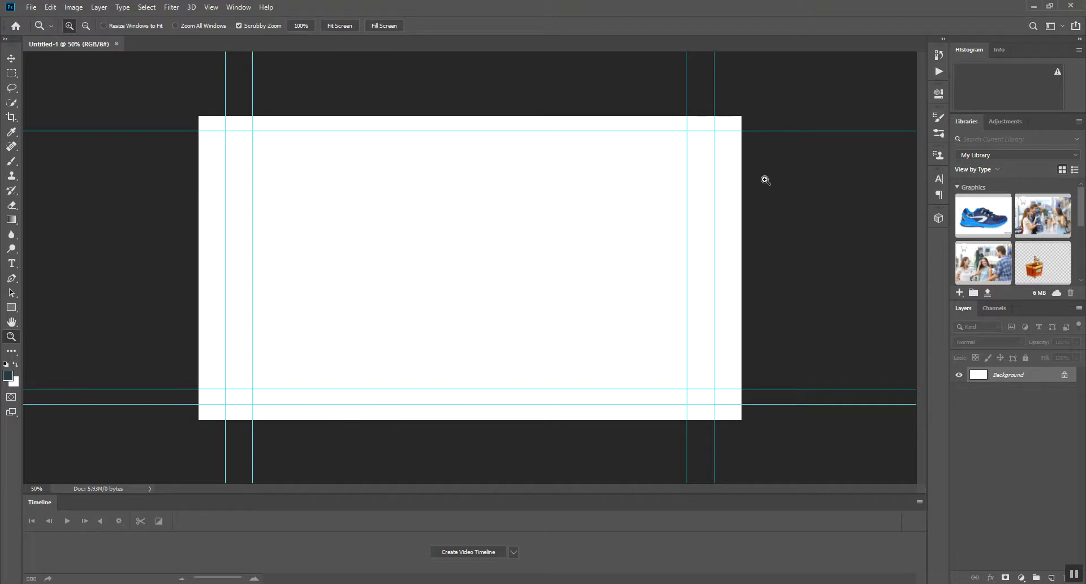
{"action": "left_click", "coordinate": [233, 7]}
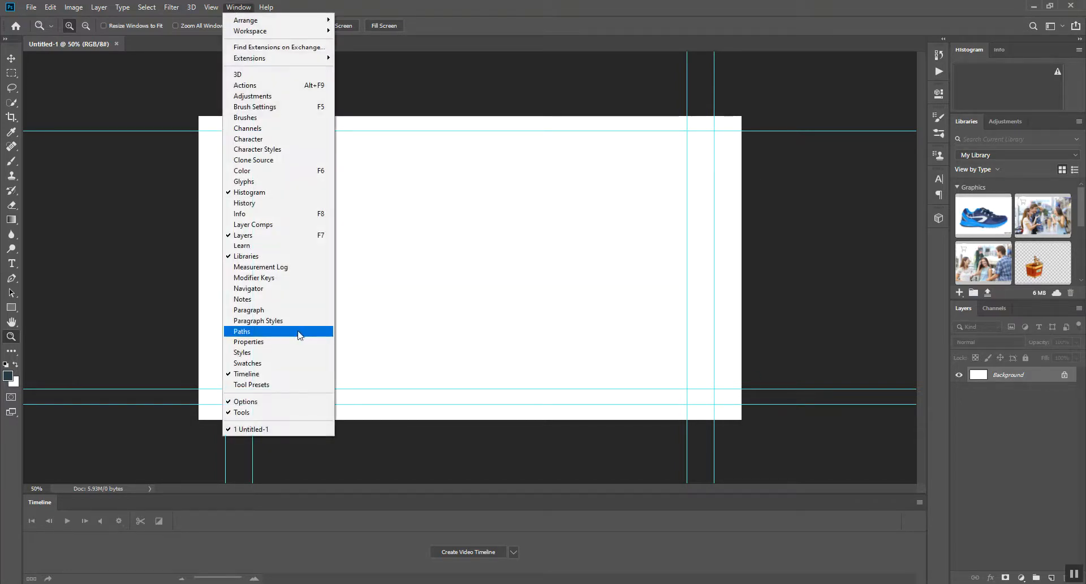
{"action": "mouse_move", "coordinate": [213, 8]}
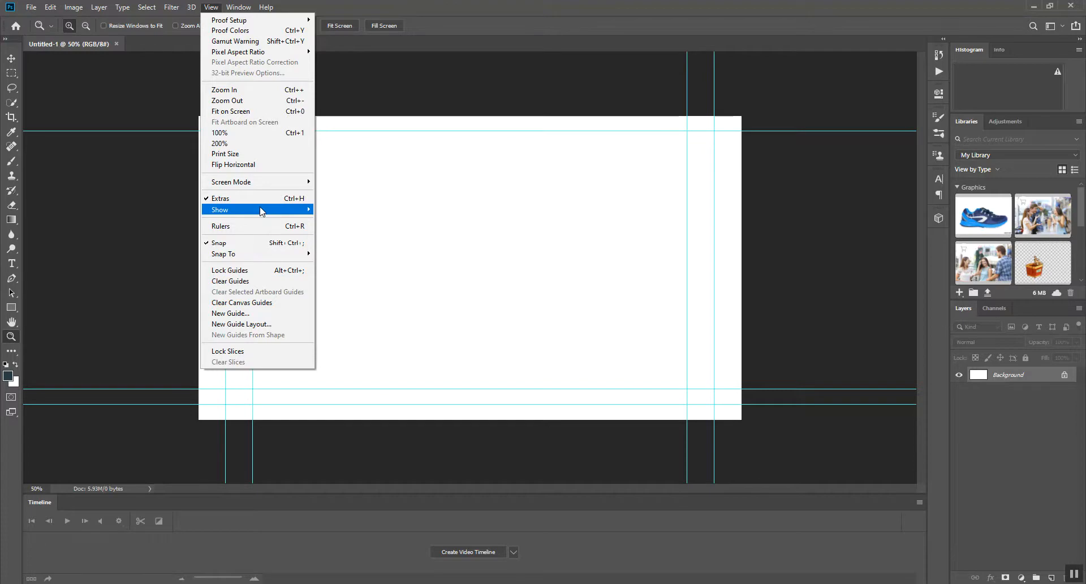
{"action": "mouse_move", "coordinate": [263, 211]}
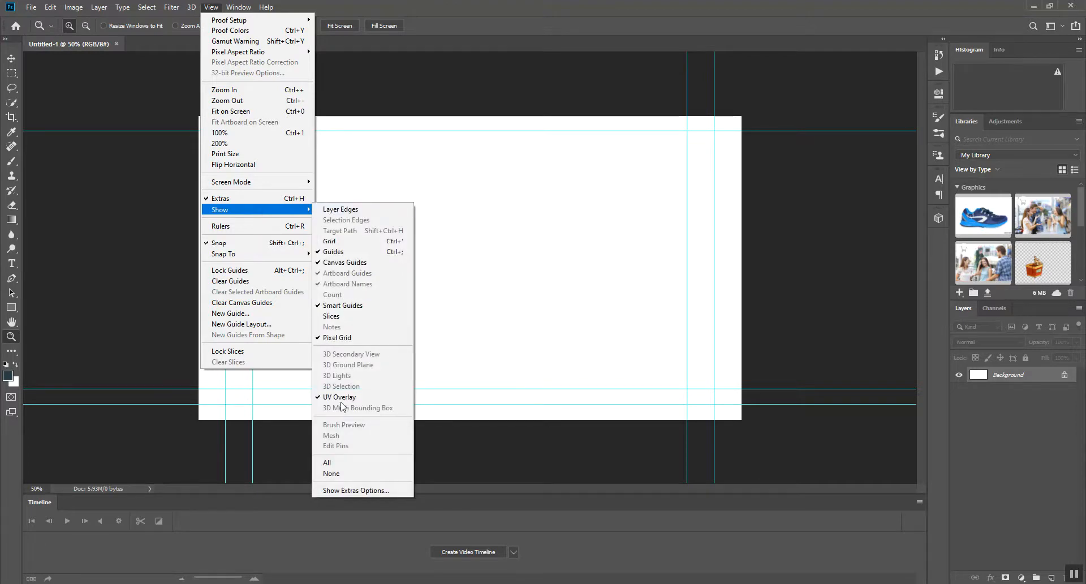
{"action": "left_click", "coordinate": [341, 253]}
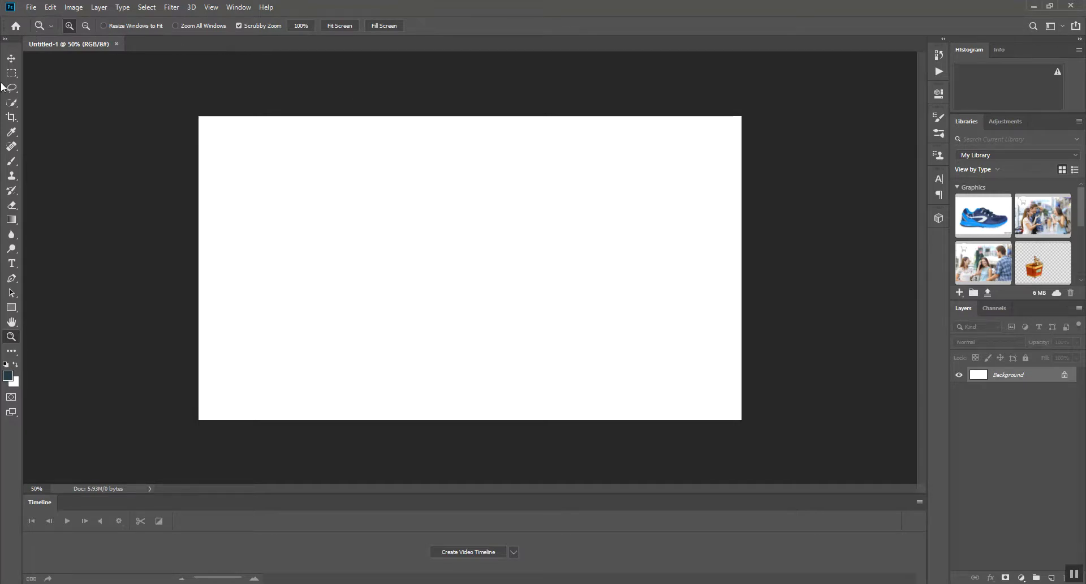
{"action": "left_click", "coordinate": [13, 162]}
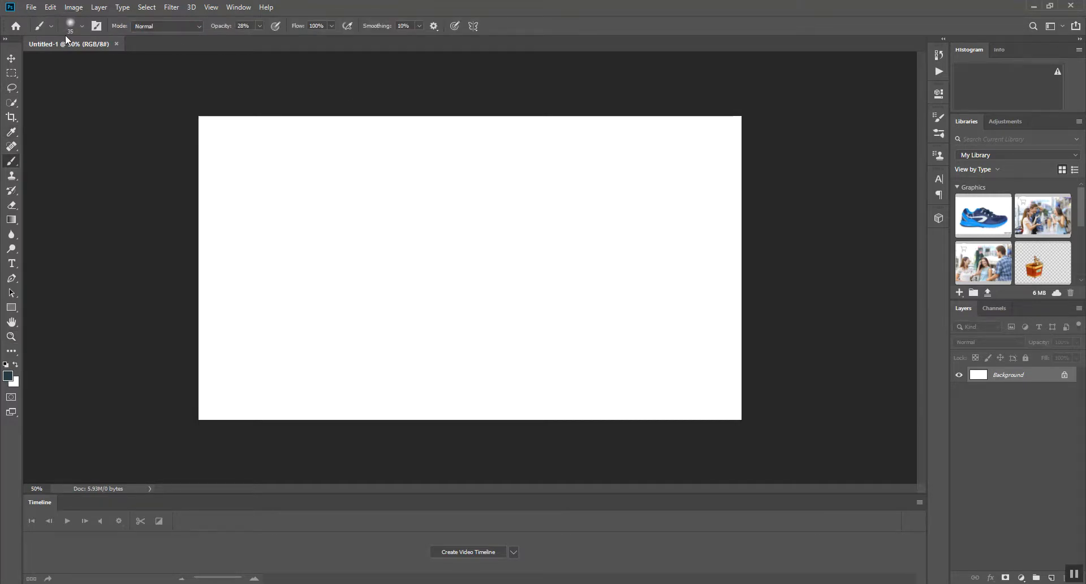
{"action": "left_click", "coordinate": [12, 60]}
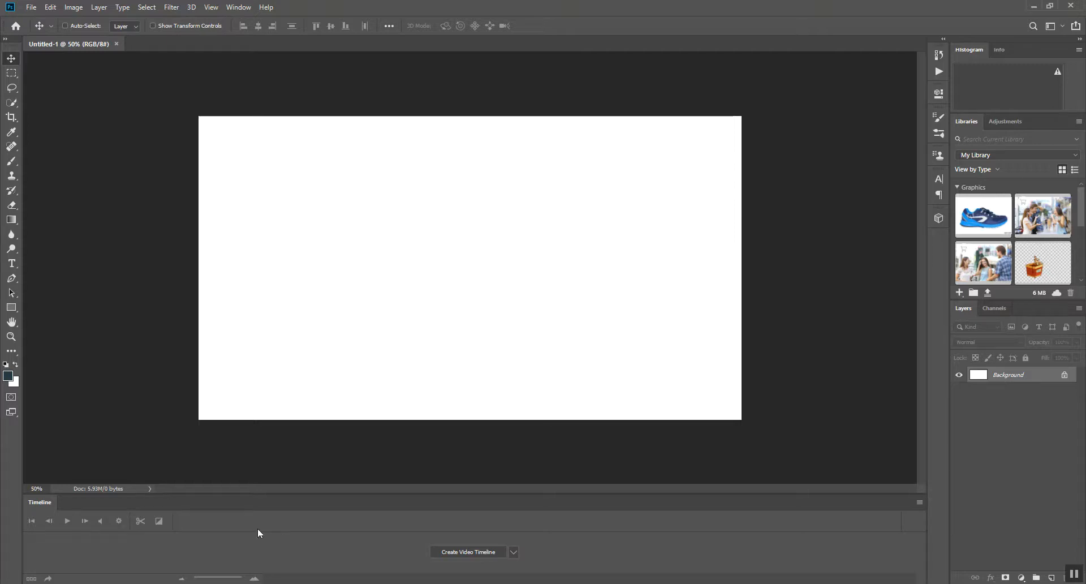
{"action": "left_click", "coordinate": [238, 7]}
{"action": "mouse_move", "coordinate": [247, 31]}
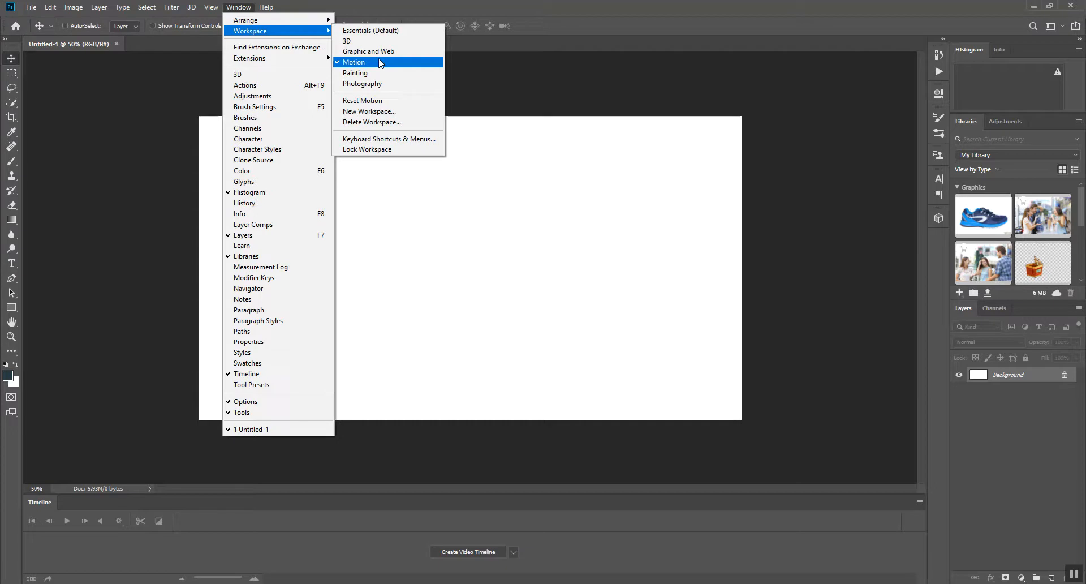
{"action": "left_click", "coordinate": [363, 5]}
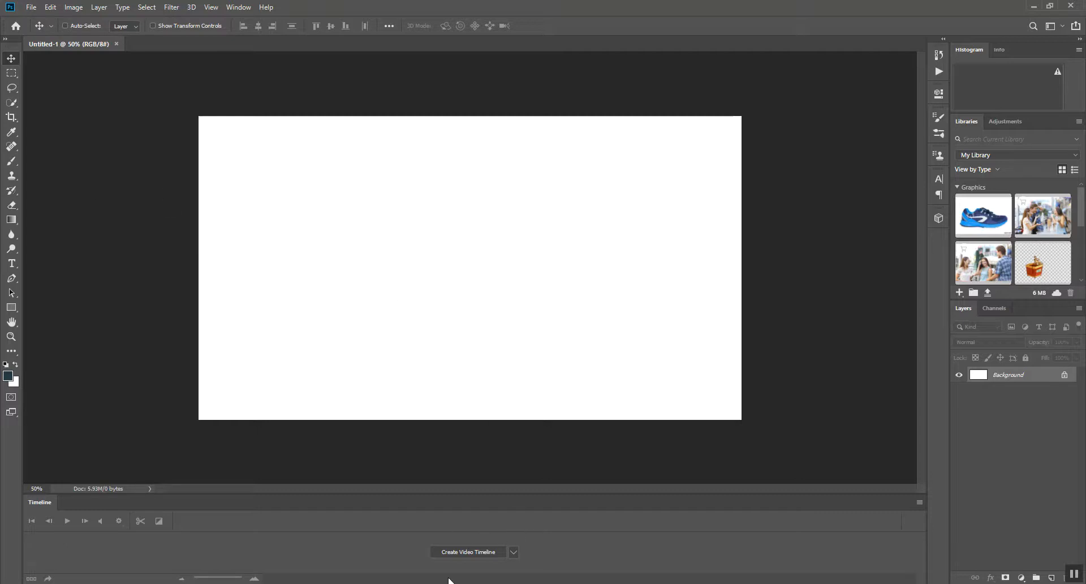
Create a video timeline for the document and dismiss the hint about adding media to a track.
{"action": "left_click", "coordinate": [513, 552]}
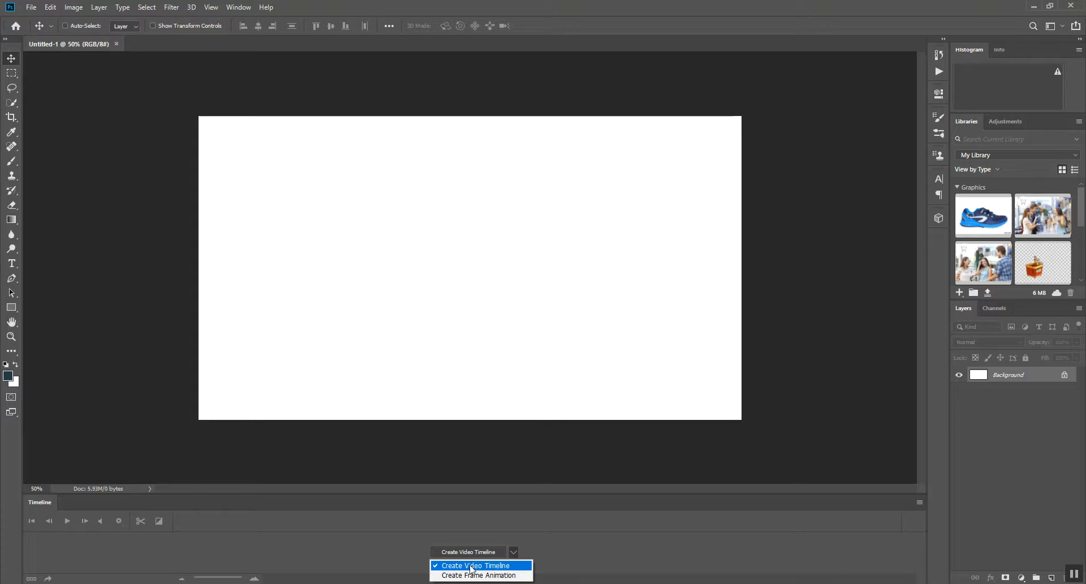
{"action": "left_click", "coordinate": [481, 565]}
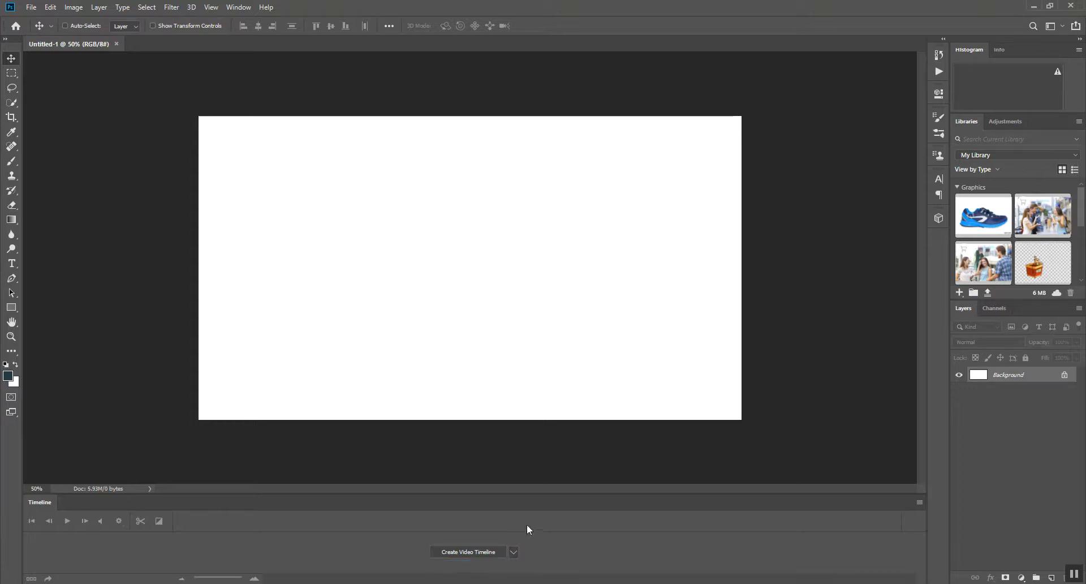
{"action": "left_click", "coordinate": [472, 552]}
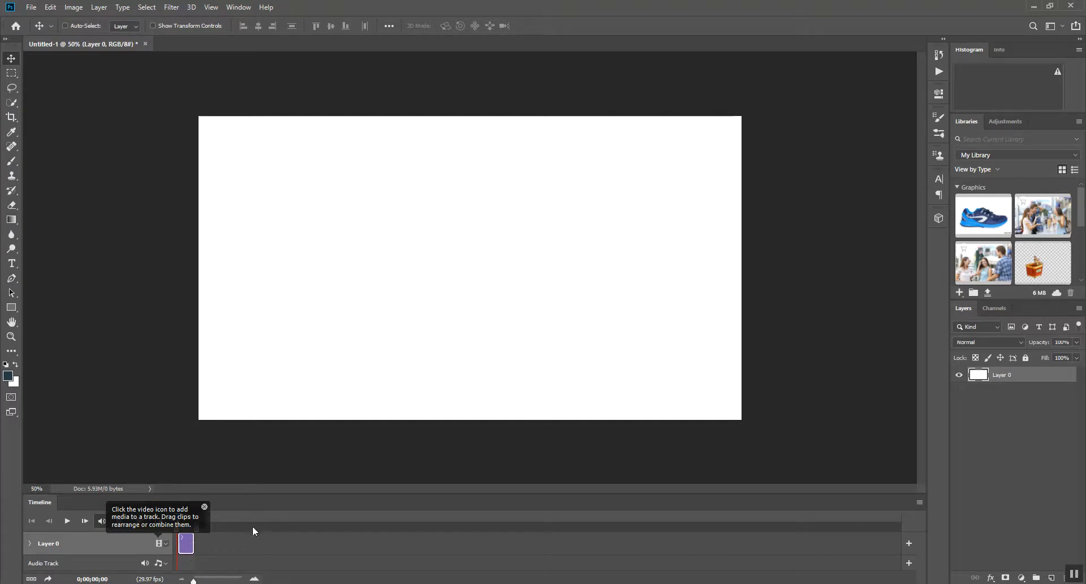
{"action": "left_click", "coordinate": [205, 507]}
Preview the Layer 0 clip by scrubbing the playhead and playing the timeline, and return the playhead to the start.
{"action": "left_click_drag", "start_coordinate": [194, 580], "coordinate": [215, 580]}
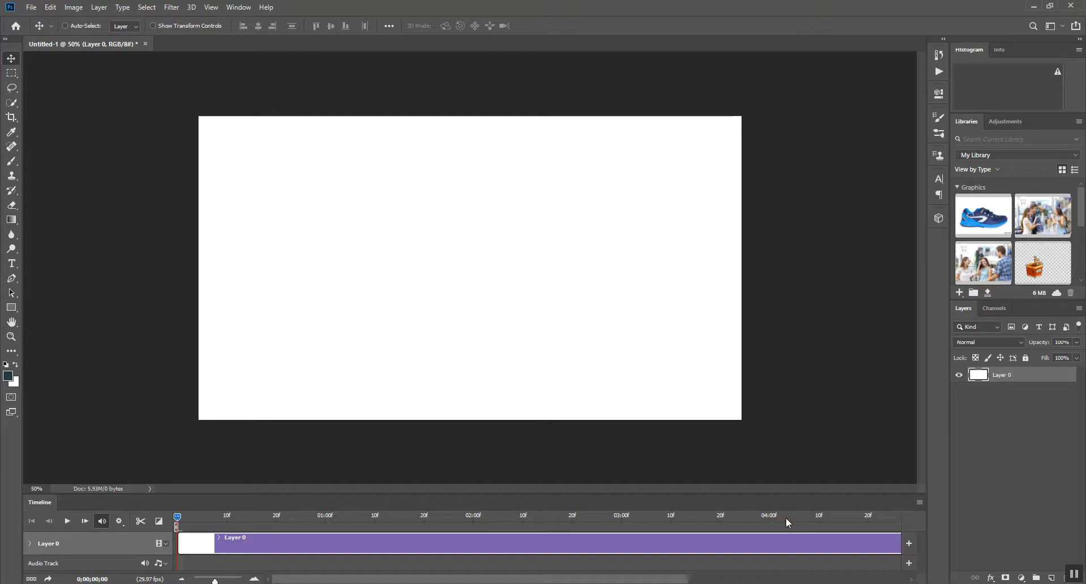
{"action": "left_click_drag", "start_coordinate": [214, 580], "coordinate": [210, 579]}
{"action": "left_click", "coordinate": [186, 516]}
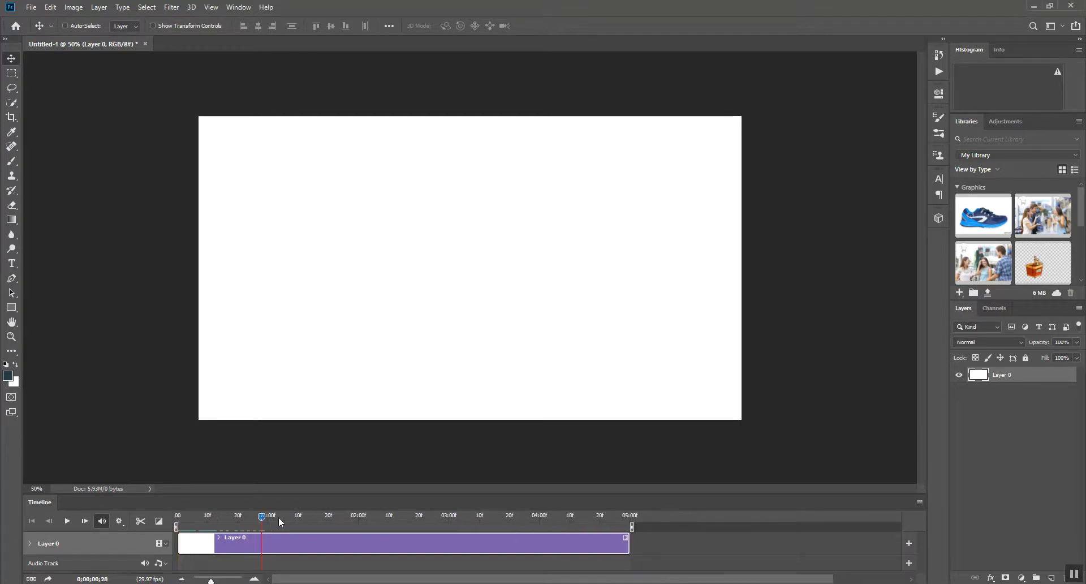
{"action": "left_click_drag", "start_coordinate": [551, 517], "coordinate": [280, 519]}
{"action": "mouse_move", "coordinate": [190, 519]}
{"action": "left_mouse_down"}
{"action": "mouse_move", "coordinate": [348, 524]}
{"action": "mouse_move", "coordinate": [177, 521]}
{"action": "left_mouse_up"}
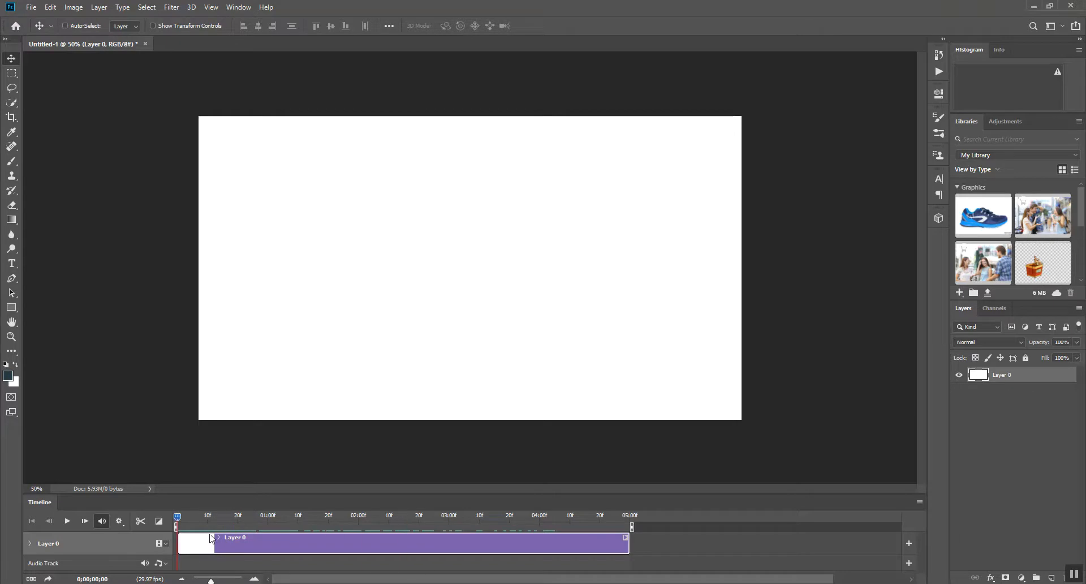
{"action": "left_click", "coordinate": [67, 524]}
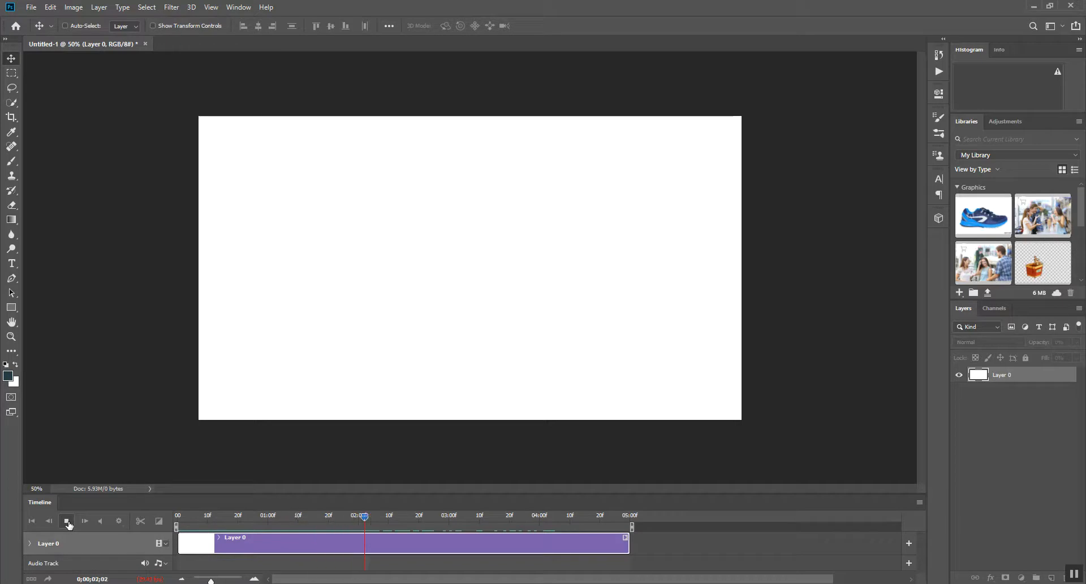
{"action": "left_click", "coordinate": [67, 524]}
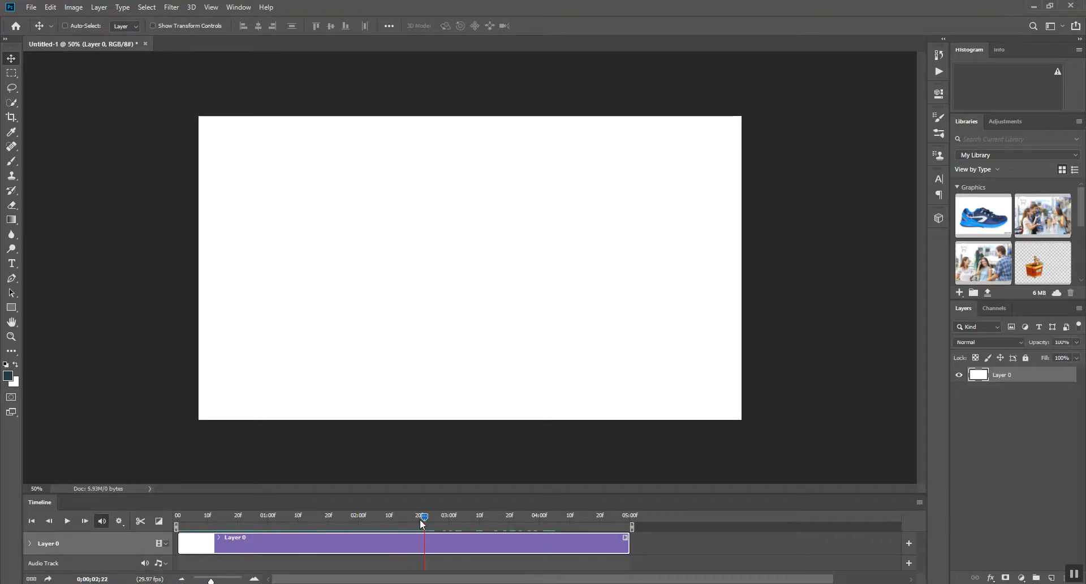
{"action": "left_click_drag", "start_coordinate": [182, 516], "coordinate": [209, 514]}
Set the timeline frame rate to 12 fps.
{"action": "left_click", "coordinate": [919, 502]}
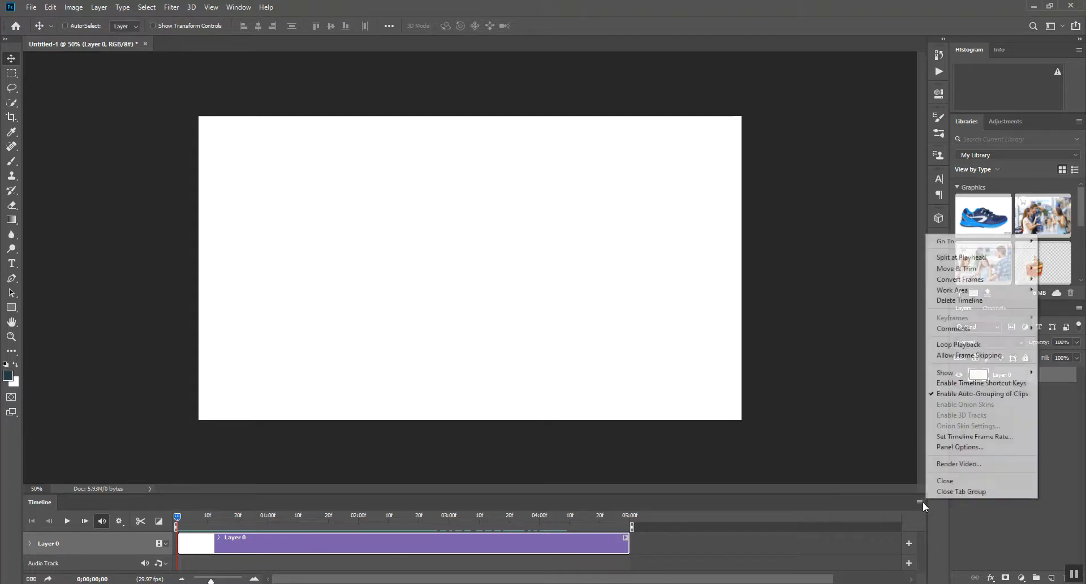
{"action": "left_click", "coordinate": [987, 436]}
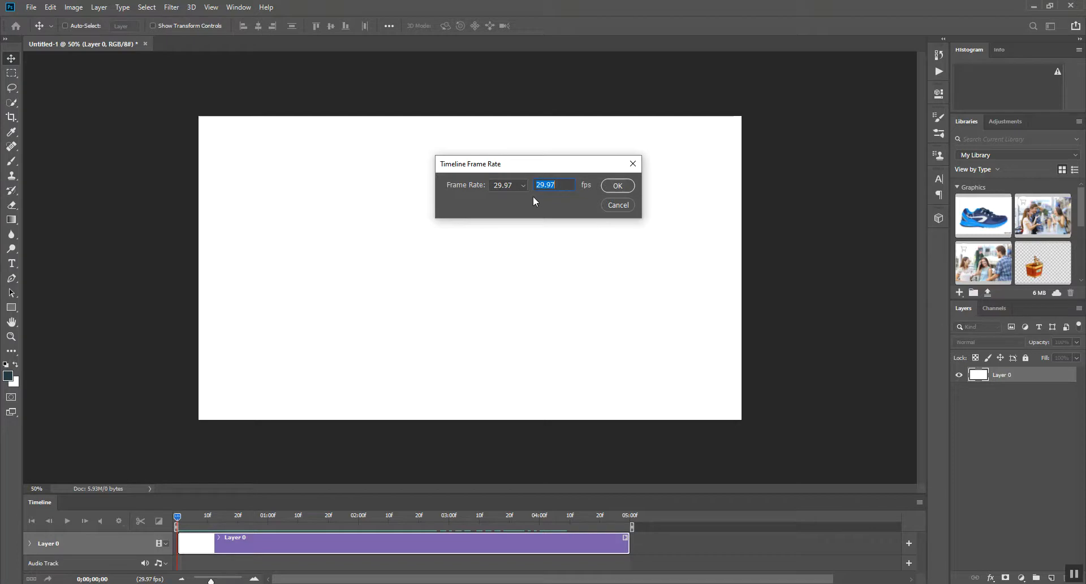
{"action": "type", "text": "12"}
{"action": "left_click", "coordinate": [616, 189]}
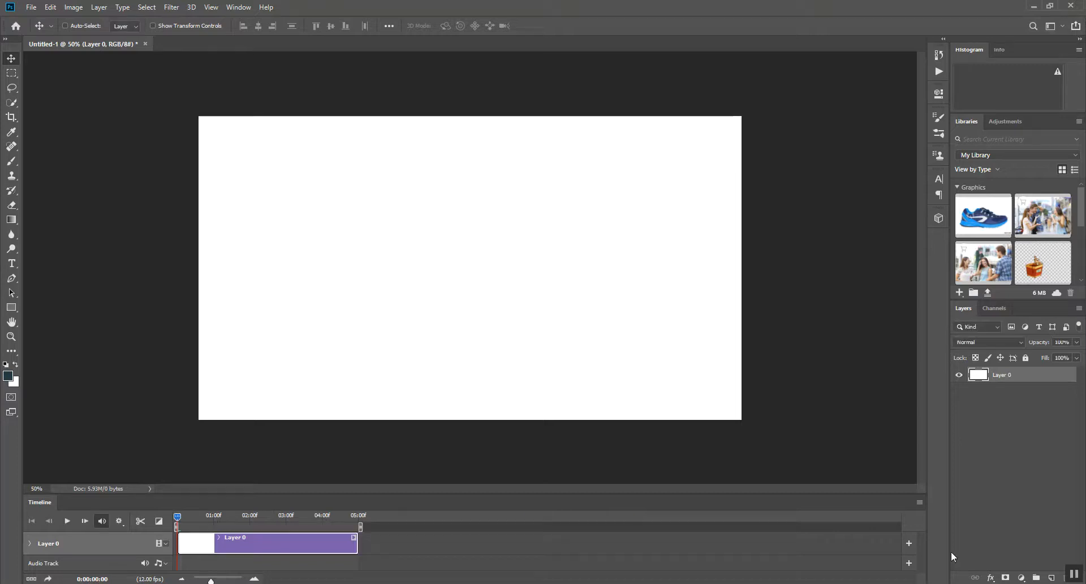
{"action": "left_click", "coordinate": [917, 501]}
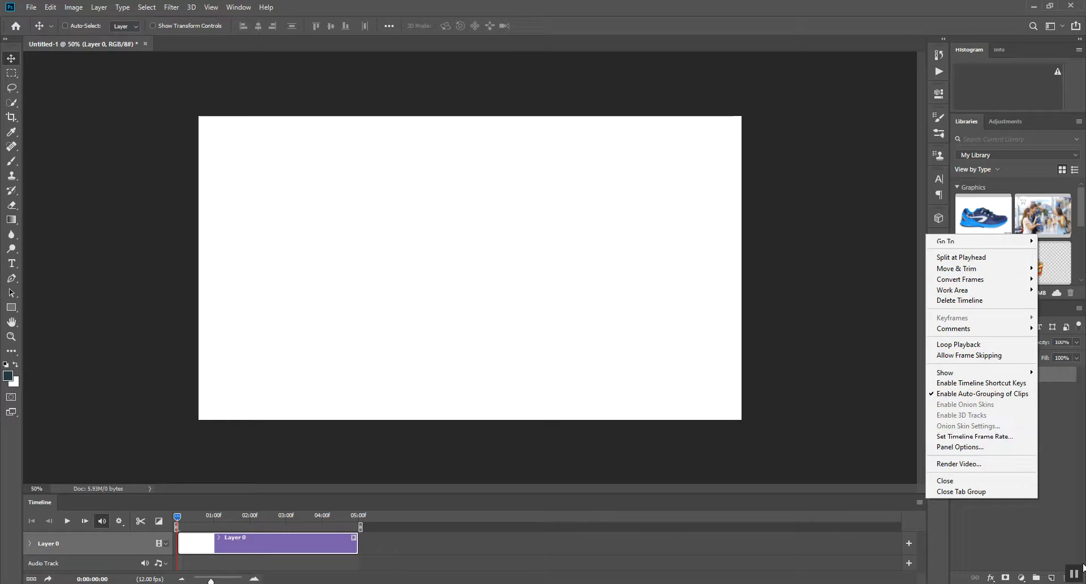
{"action": "left_click", "coordinate": [815, 544]}
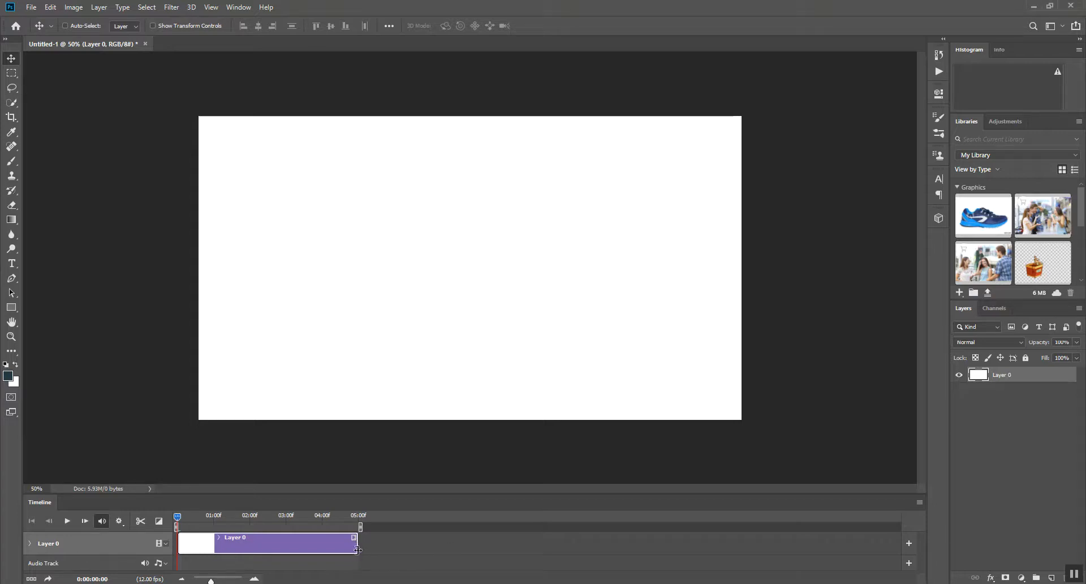
Extend the Layer 0 clip so it starts at the beginning of the timeline and ends at 12:00f.
{"action": "left_click_drag", "start_coordinate": [357, 543], "coordinate": [701, 534]}
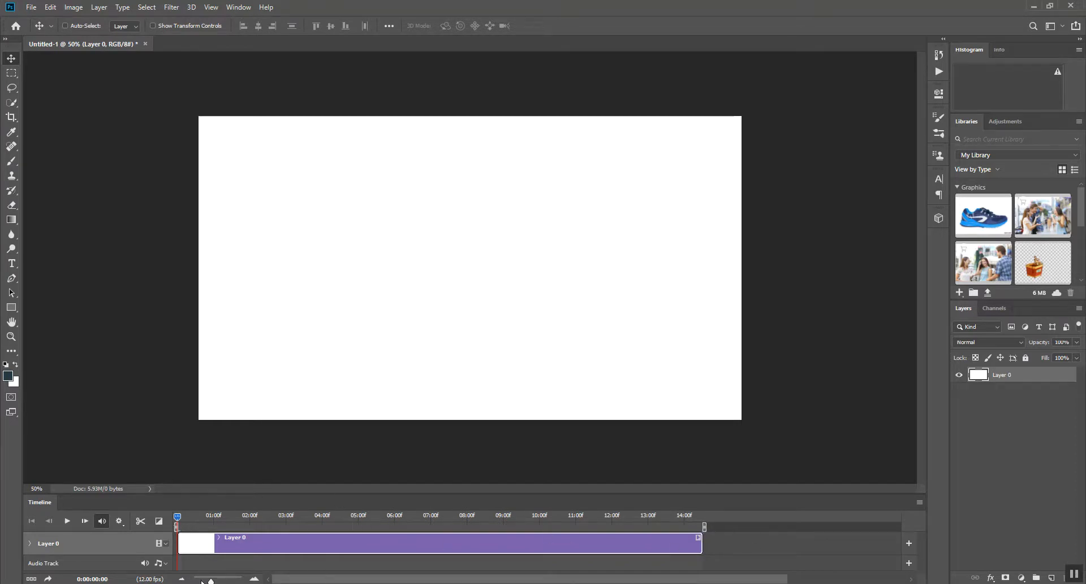
{"action": "left_click_drag", "start_coordinate": [211, 580], "coordinate": [207, 580]}
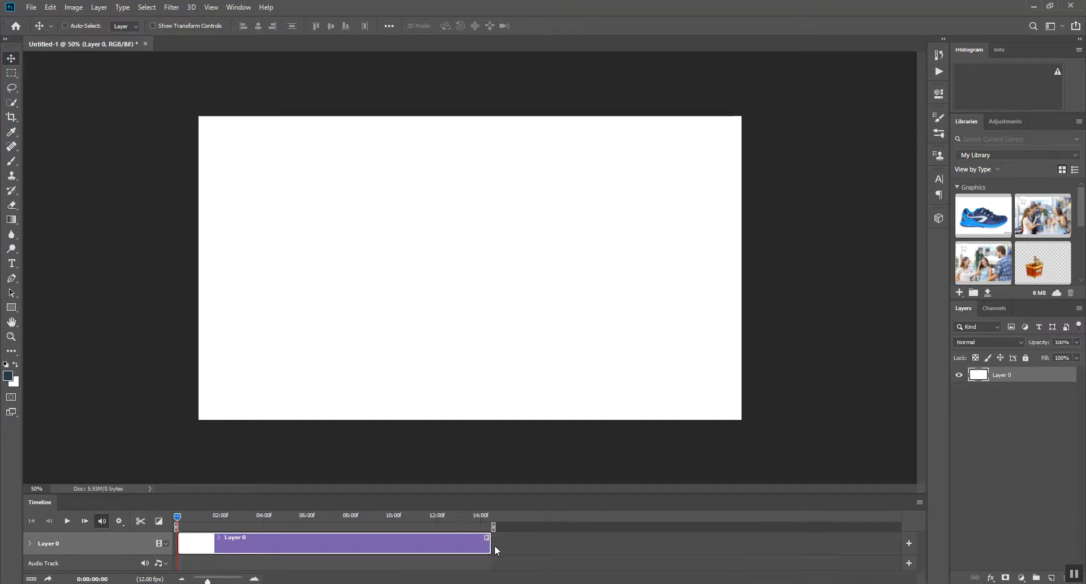
{"action": "mouse_move", "coordinate": [487, 546]}
{"action": "left_mouse_down"}
{"action": "mouse_move", "coordinate": [474, 547]}
{"action": "mouse_move", "coordinate": [497, 546]}
{"action": "mouse_move", "coordinate": [482, 546]}
{"action": "left_mouse_up"}
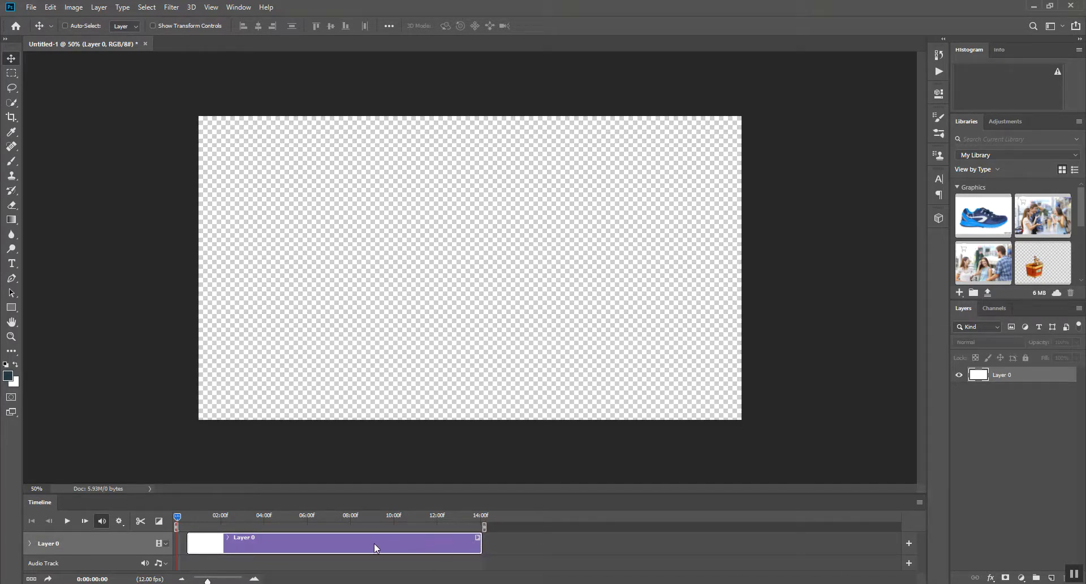
{"action": "left_click_drag", "start_coordinate": [373, 544], "coordinate": [363, 544]}
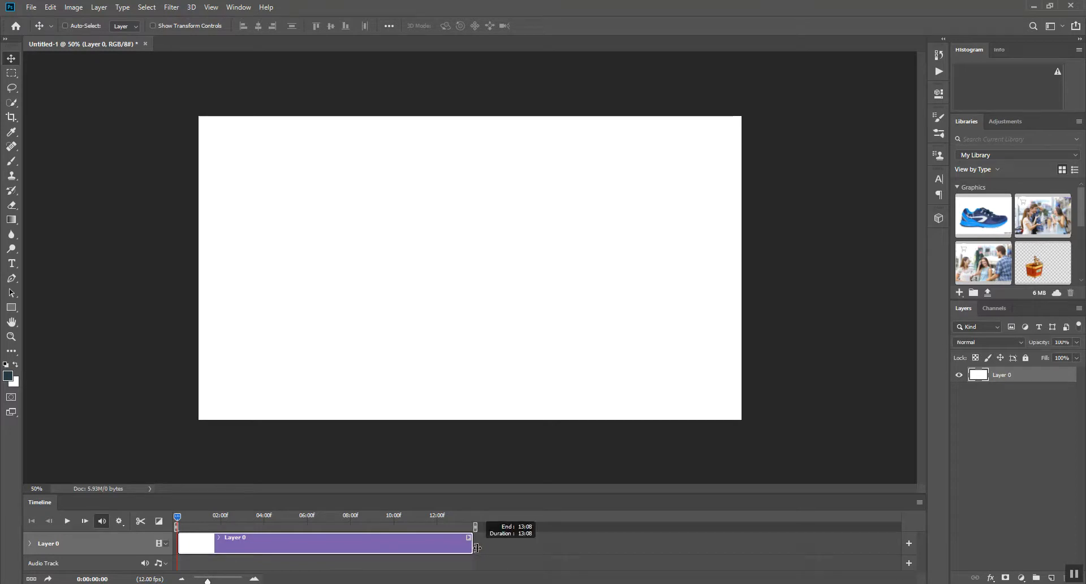
{"action": "left_click_drag", "start_coordinate": [208, 579], "coordinate": [227, 581]}
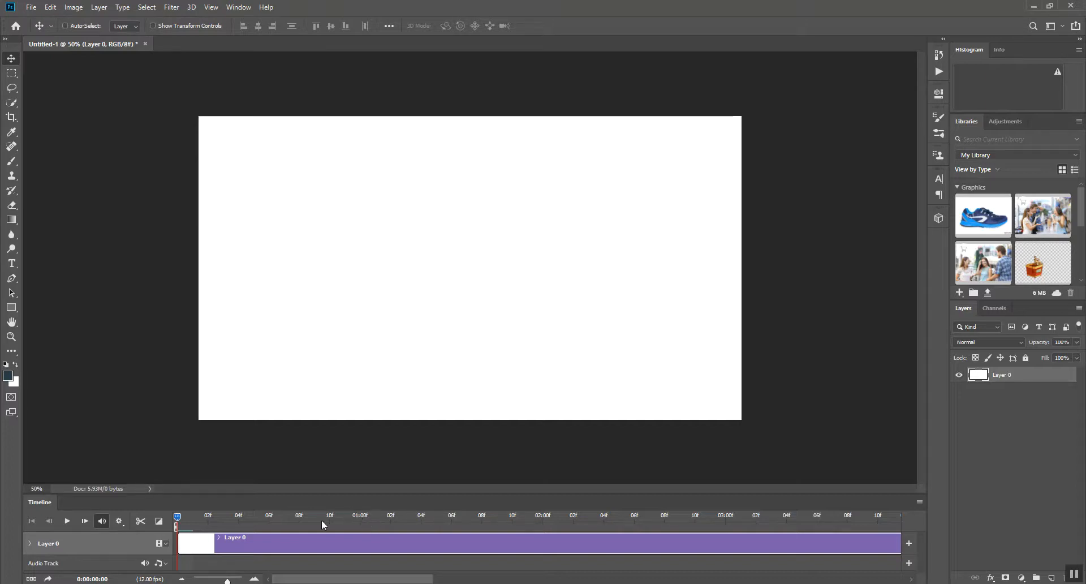
{"action": "left_click", "coordinate": [67, 520]}
{"action": "left_click", "coordinate": [67, 521]}
{"action": "left_click_drag", "start_coordinate": [227, 580], "coordinate": [242, 580]}
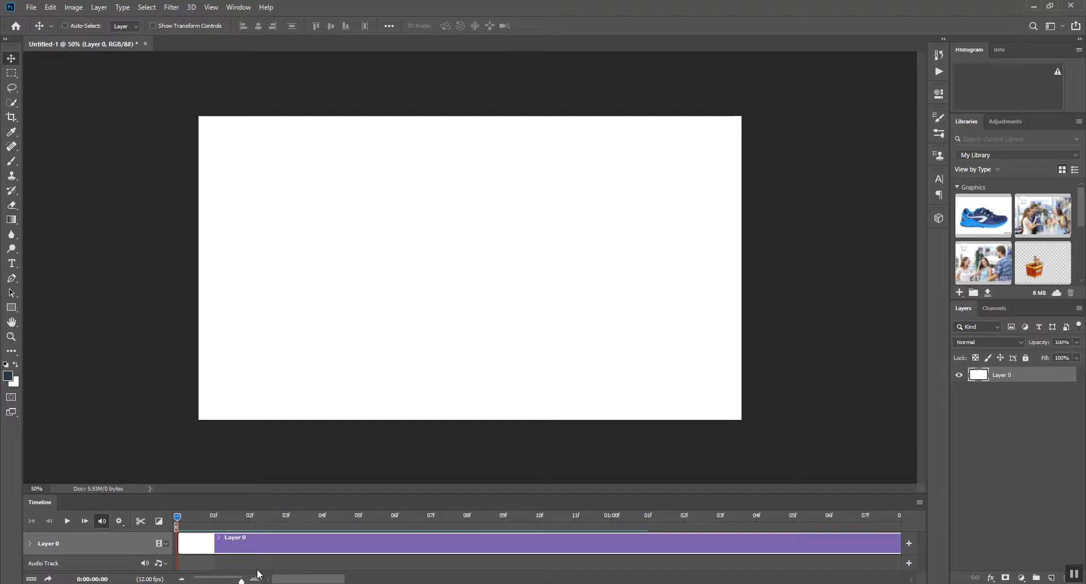
{"action": "left_click_drag", "start_coordinate": [241, 580], "coordinate": [208, 580]}
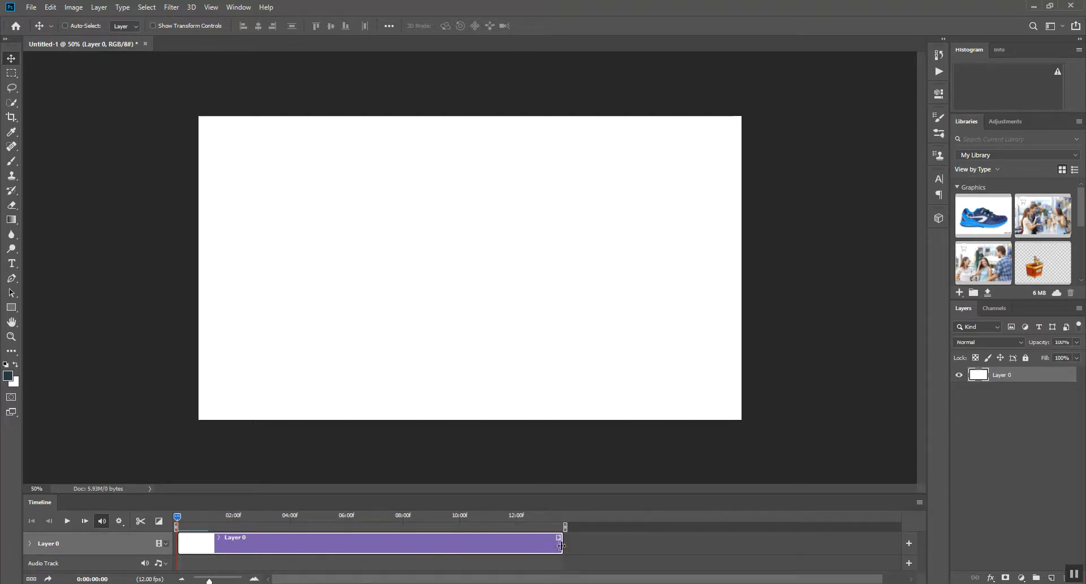
{"action": "left_click_drag", "start_coordinate": [561, 544], "coordinate": [515, 545]}
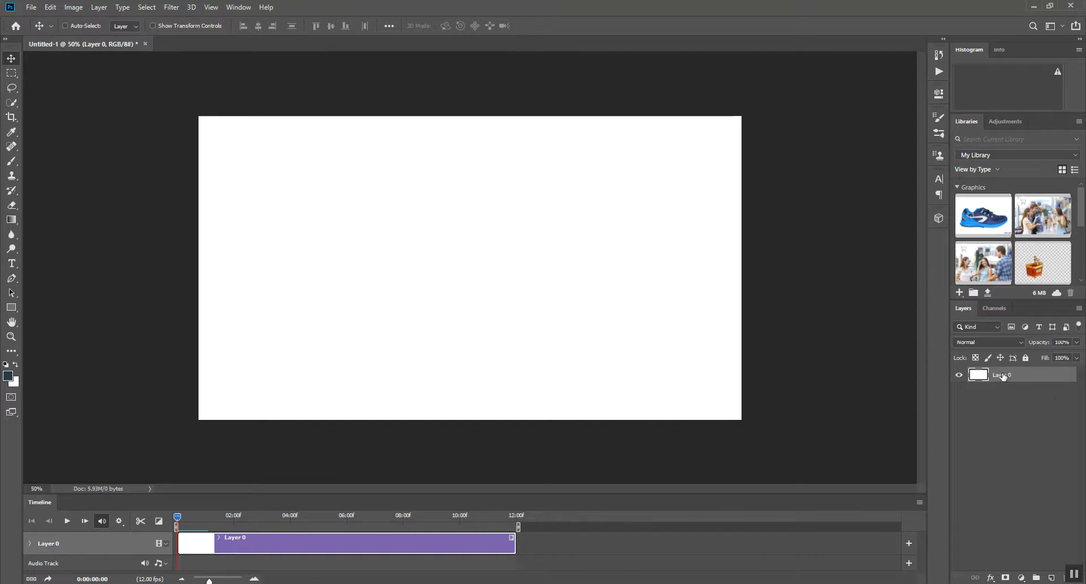
Add a new blank video layer above Layer 0, with the playhead at the start of the timeline.
{"action": "mouse_move", "coordinate": [177, 516]}
{"action": "left_mouse_down"}
{"action": "mouse_move", "coordinate": [204, 517]}
{"action": "mouse_move", "coordinate": [161, 519]}
{"action": "left_mouse_up"}
{"action": "left_click", "coordinate": [100, 7]}
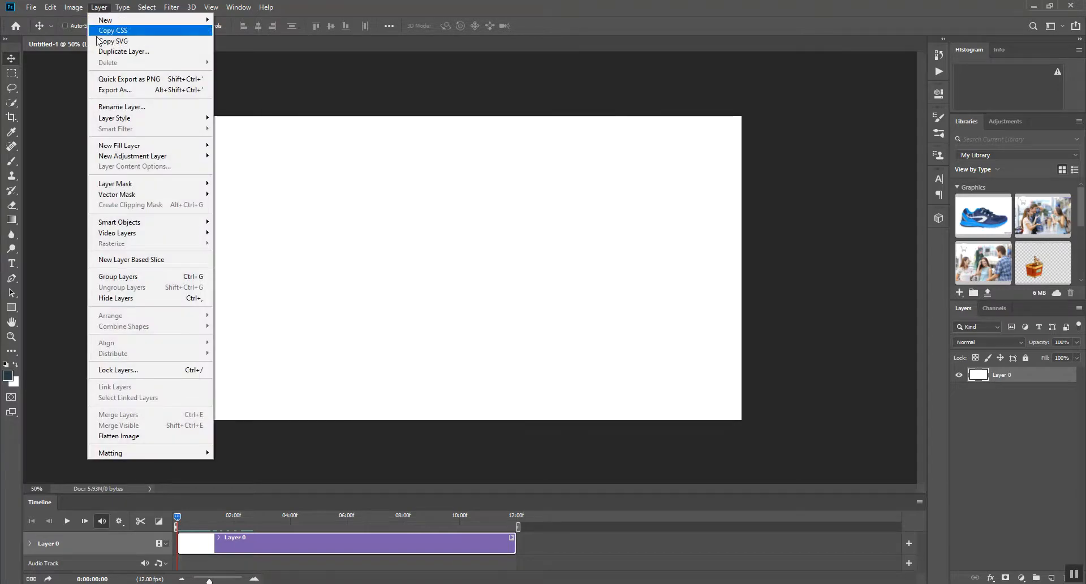
{"action": "mouse_move", "coordinate": [164, 187]}
{"action": "mouse_move", "coordinate": [156, 234]}
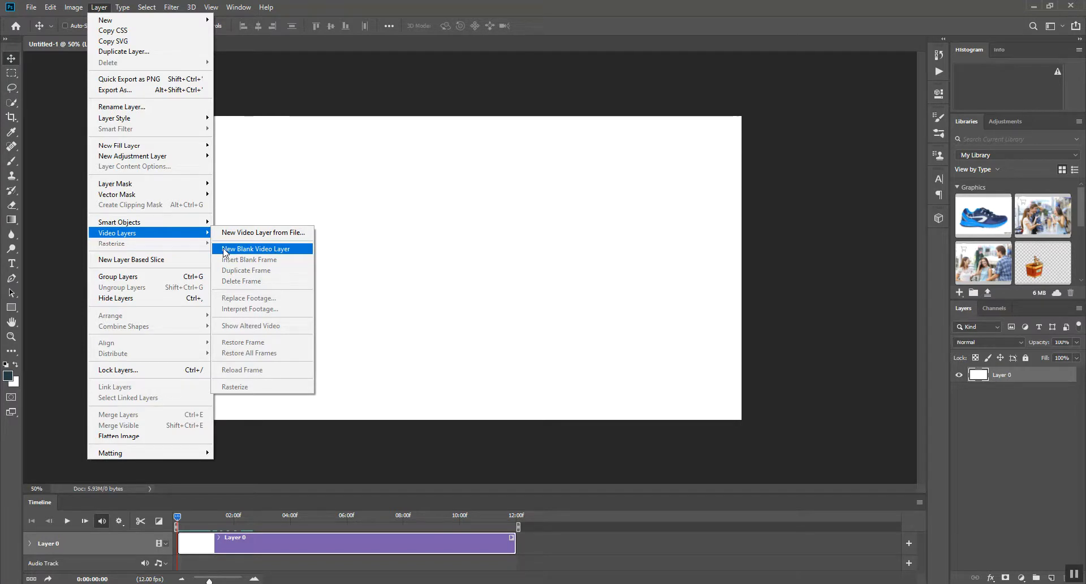
{"action": "left_click", "coordinate": [284, 253]}
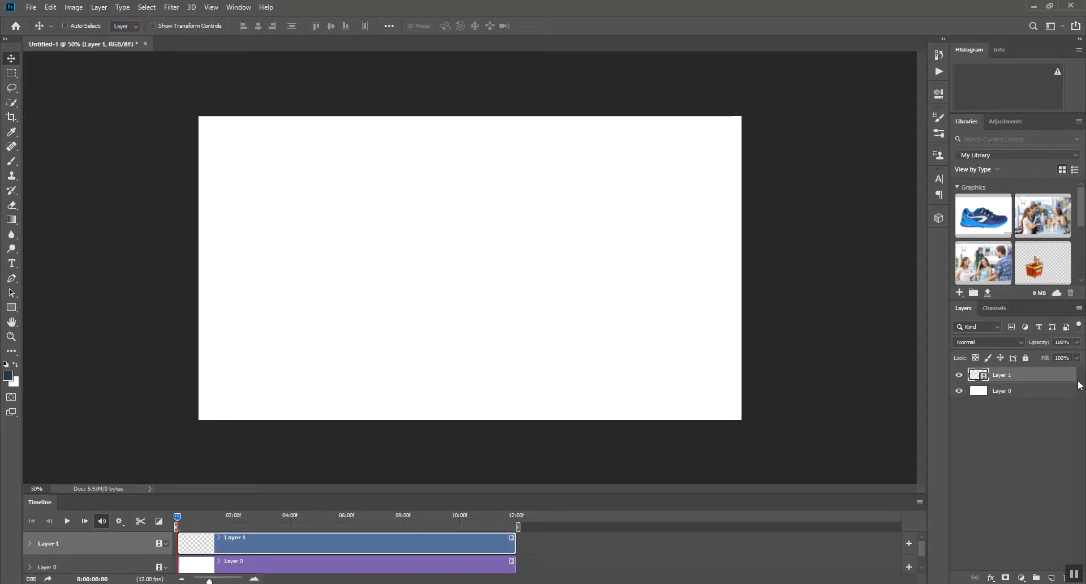
Enlarge the timeline area so both tracks fit, and select Layer 0 and Layer 1 in turn to identify their clips.
{"action": "left_click", "coordinate": [986, 390]}
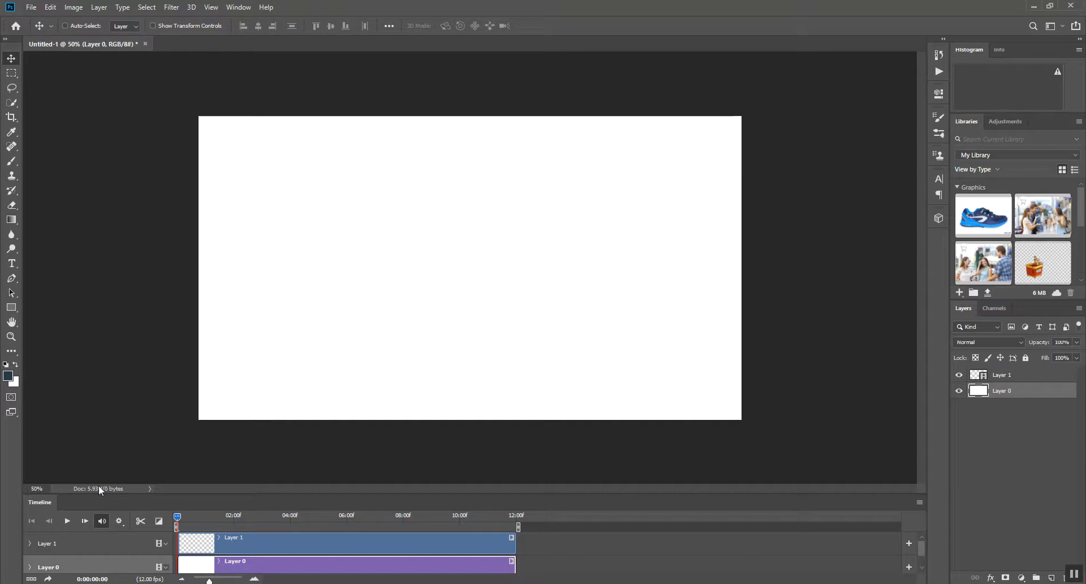
{"action": "left_click_drag", "start_coordinate": [907, 494], "coordinate": [907, 450]}
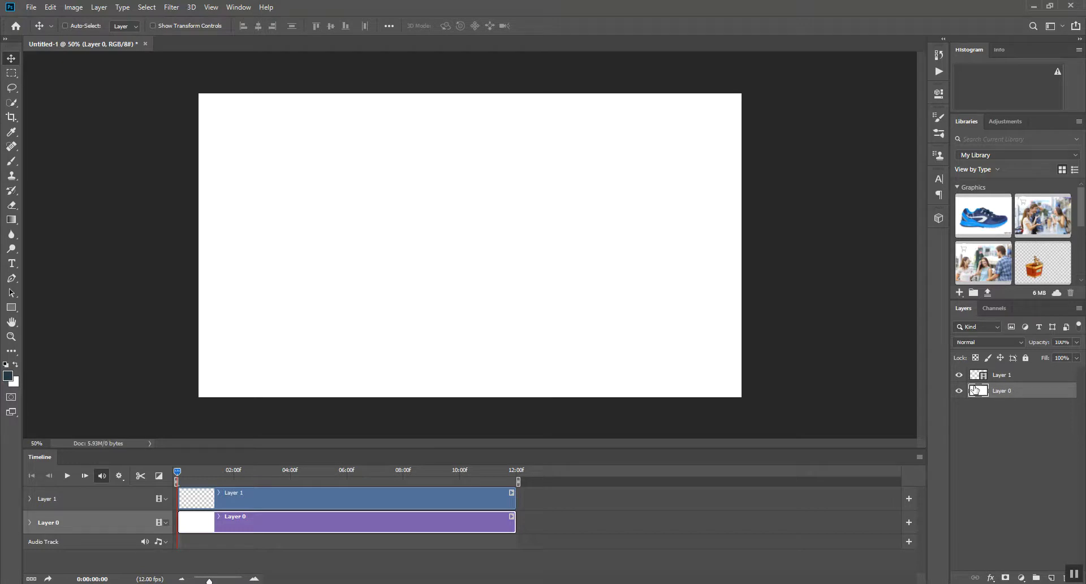
{"action": "left_click", "coordinate": [998, 375]}
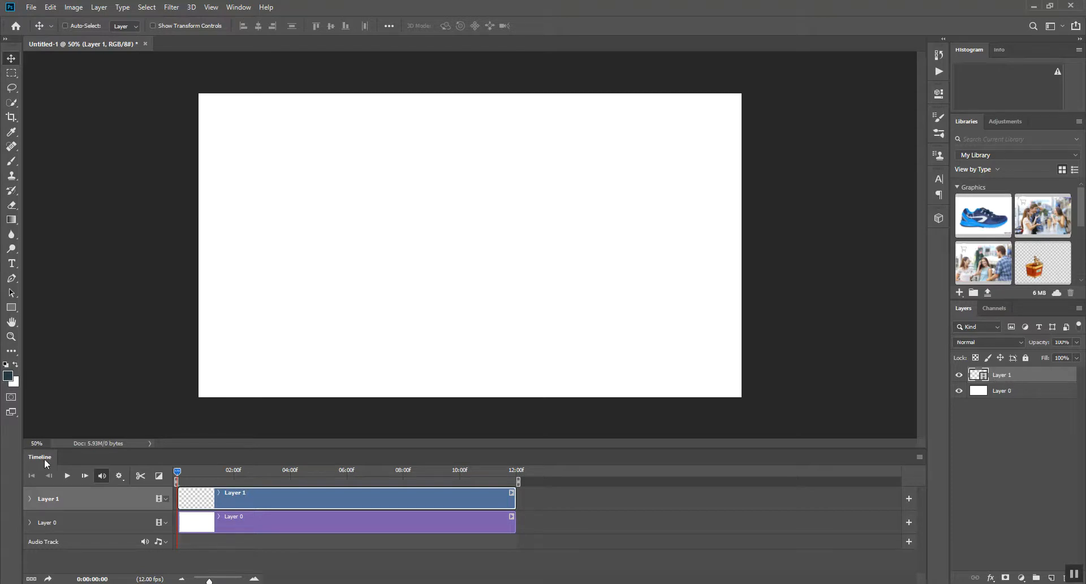
{"action": "left_click_drag", "start_coordinate": [230, 470], "coordinate": [172, 470]}
{"action": "left_click", "coordinate": [244, 518]}
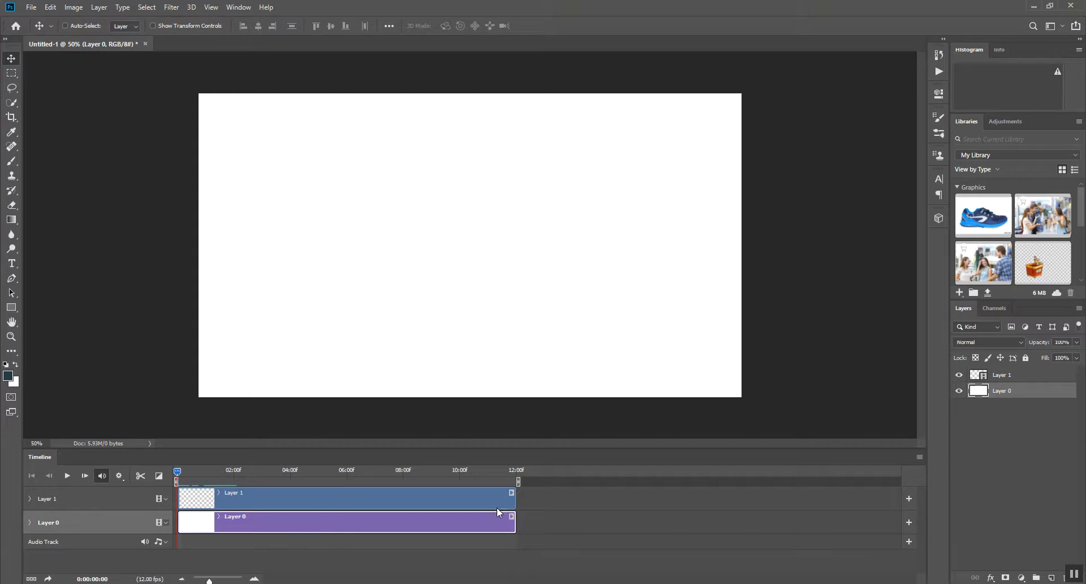
{"action": "left_click", "coordinate": [1021, 374]}
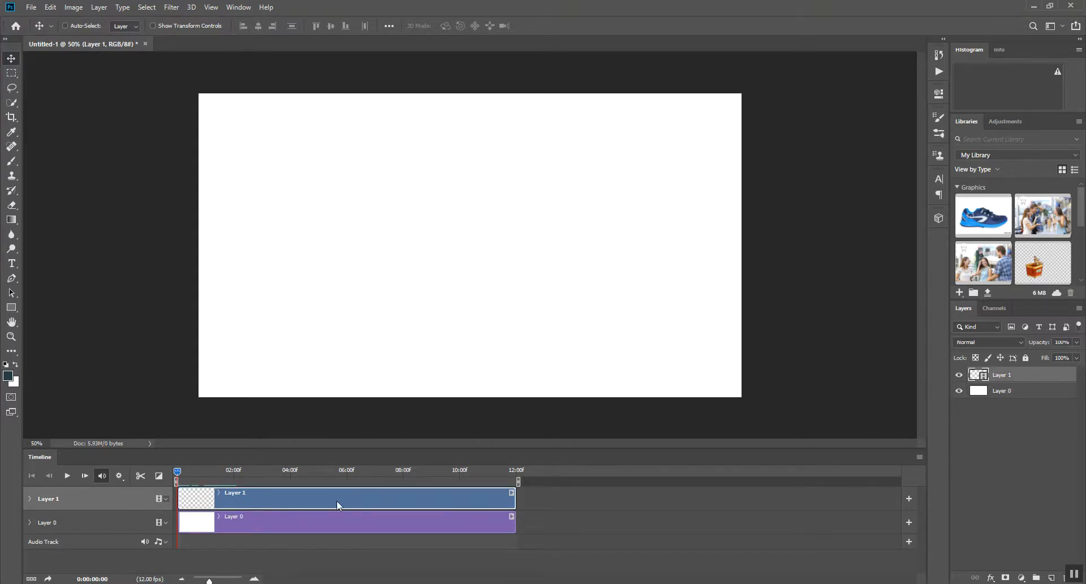
Rename the blank video layer Layer 1 as Animation Layer.
{"action": "double_click", "coordinate": [1002, 374]}
{"action": "type", "text": "V"}
{"action": "type", "text": "nimation"}
{"action": "type", "text": " Layer"}
{"action": "key", "text": "Return"}
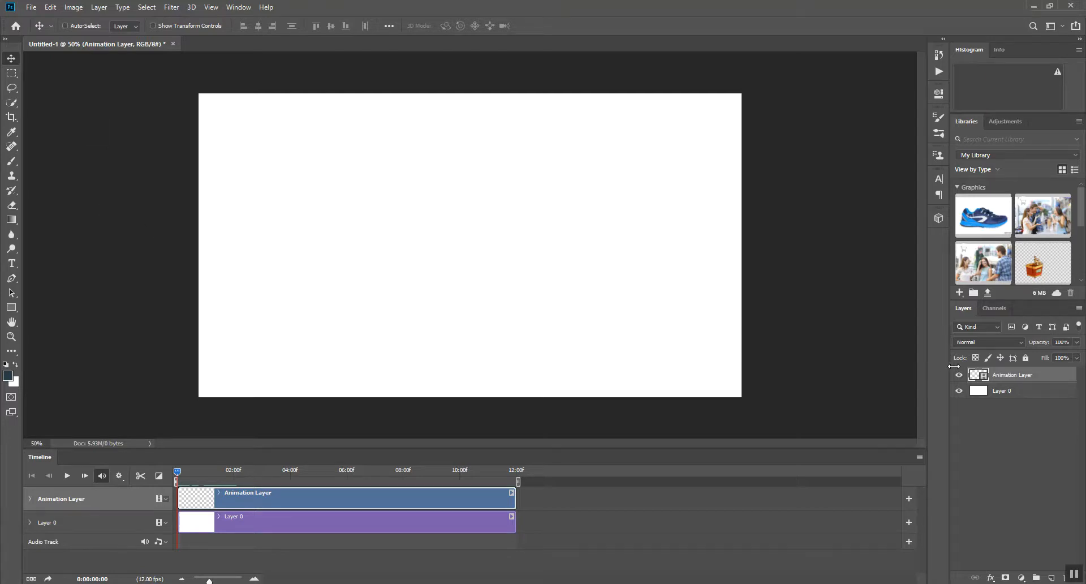
Choose the Brush tool, try a small circle stroke near the canvas's upper-left corner and undo it.
{"action": "left_click", "coordinate": [12, 163]}
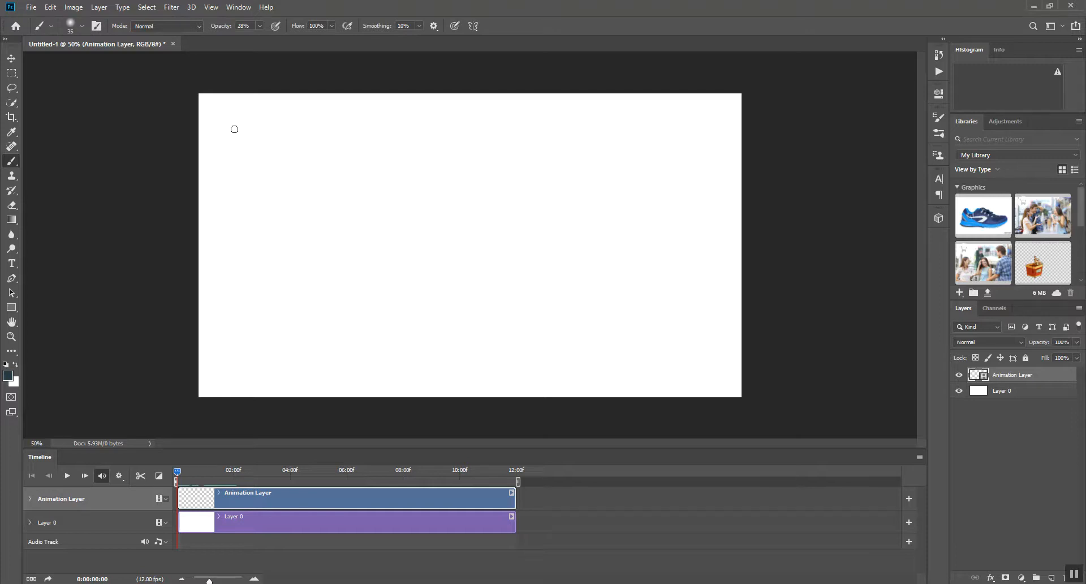
{"action": "mouse_move", "coordinate": [219, 120]}
{"action": "left_mouse_down"}
{"action": "mouse_move", "coordinate": [208, 143]}
{"action": "mouse_move", "coordinate": [228, 148]}
{"action": "mouse_move", "coordinate": [212, 126]}
{"action": "left_mouse_up"}
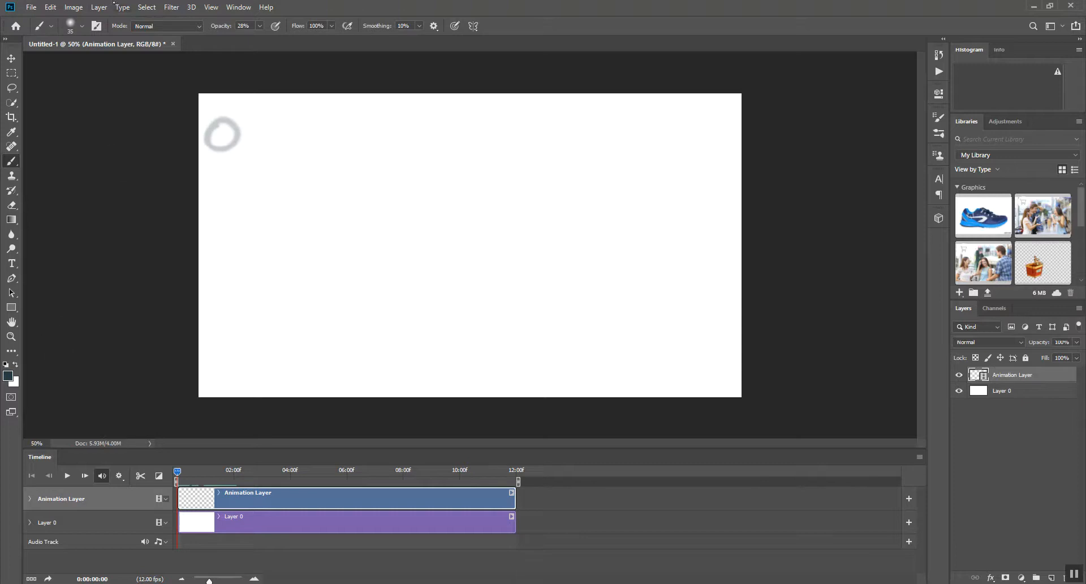
{"action": "left_click", "coordinate": [50, 7]}
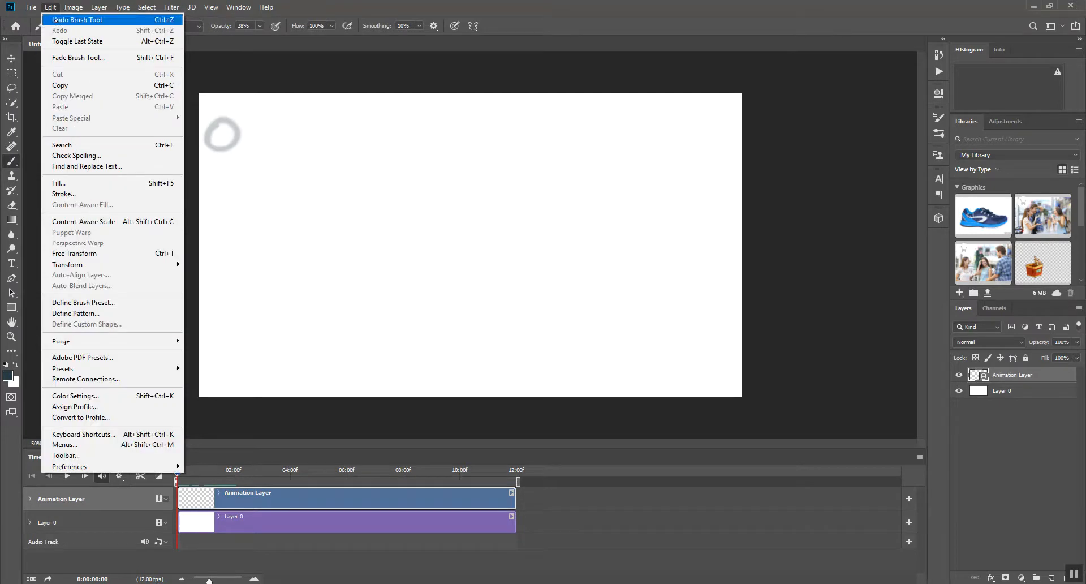
{"action": "left_click", "coordinate": [74, 19]}
Set the foreground color to black (000000) and the brush opacity to 100%.
{"action": "left_click", "coordinate": [8, 376]}
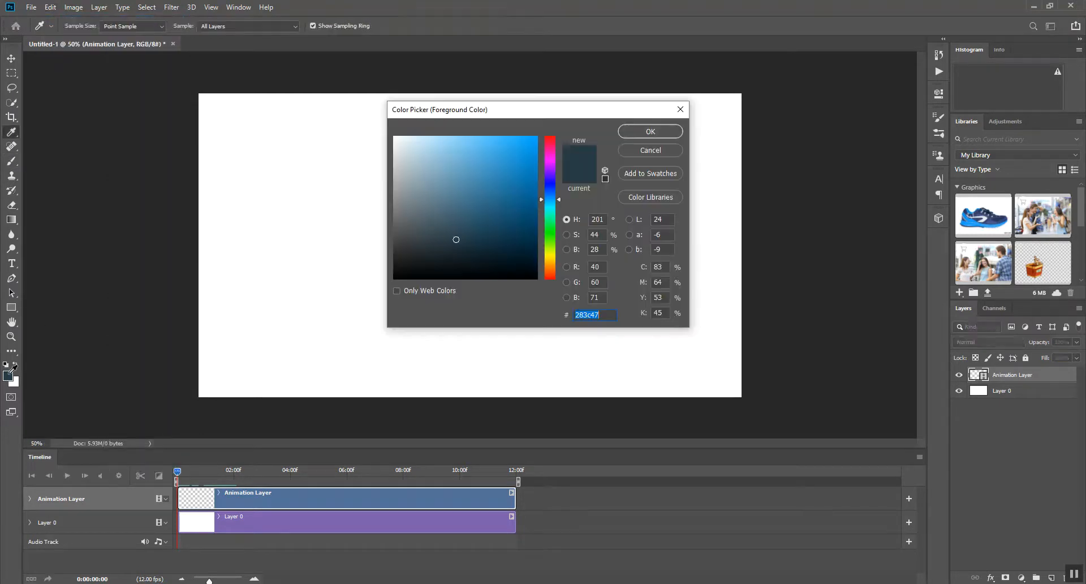
{"action": "type", "text": "000000"}
{"action": "left_click", "coordinate": [650, 131]}
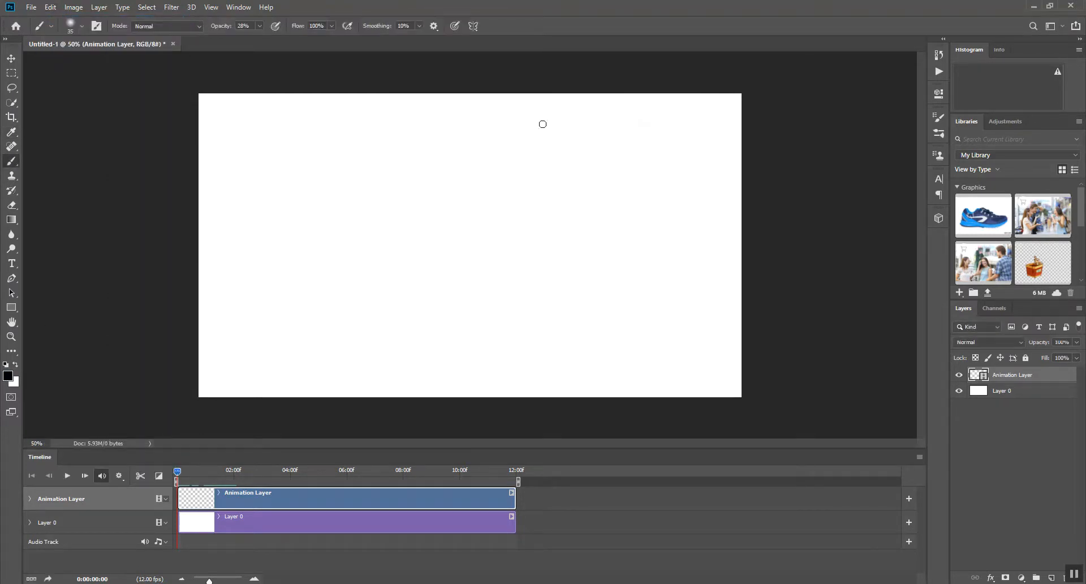
{"action": "left_click", "coordinate": [259, 26]}
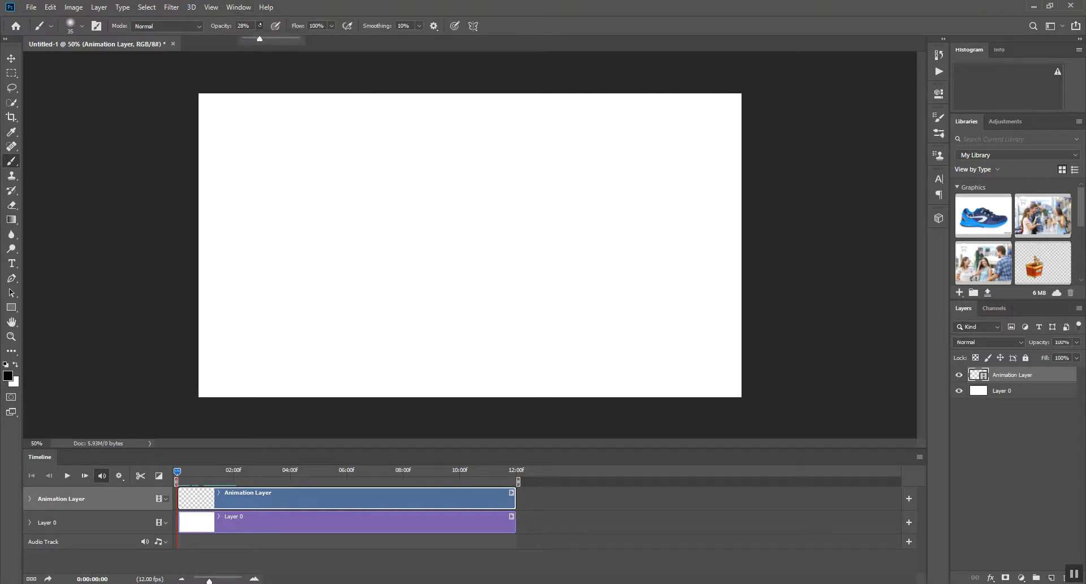
{"action": "left_click_drag", "start_coordinate": [266, 39], "coordinate": [300, 39]}
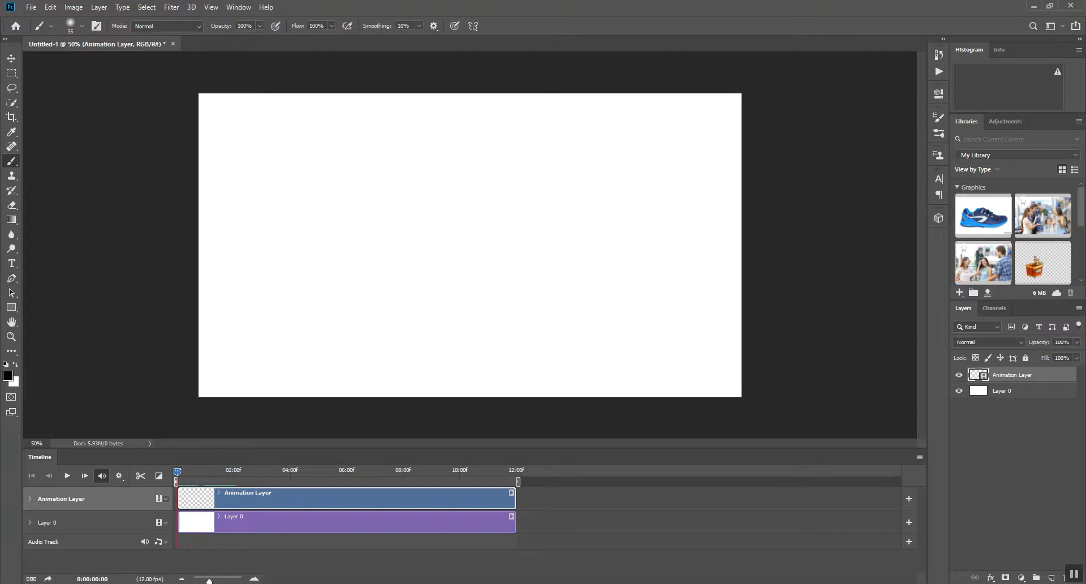
Paint a small black circle near the canvas's upper-left corner on the first frame, and move the playhead to frame 1.
{"action": "left_click_drag", "start_coordinate": [210, 580], "coordinate": [220, 579]}
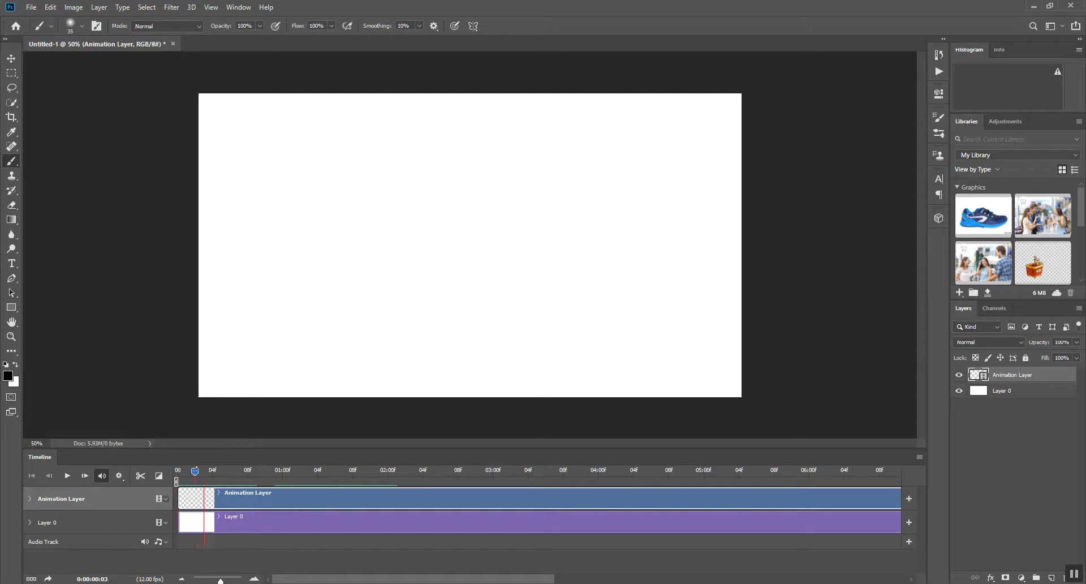
{"action": "mouse_move", "coordinate": [232, 116]}
{"action": "left_mouse_down"}
{"action": "mouse_move", "coordinate": [222, 130]}
{"action": "mouse_move", "coordinate": [232, 115]}
{"action": "left_mouse_up"}
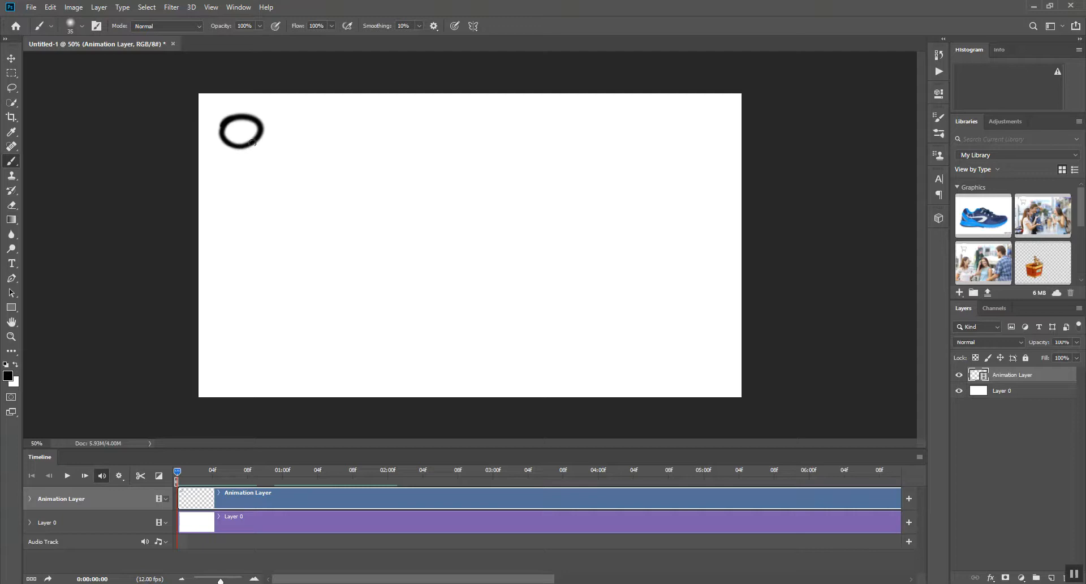
{"action": "left_click_drag", "start_coordinate": [178, 472], "coordinate": [187, 472]}
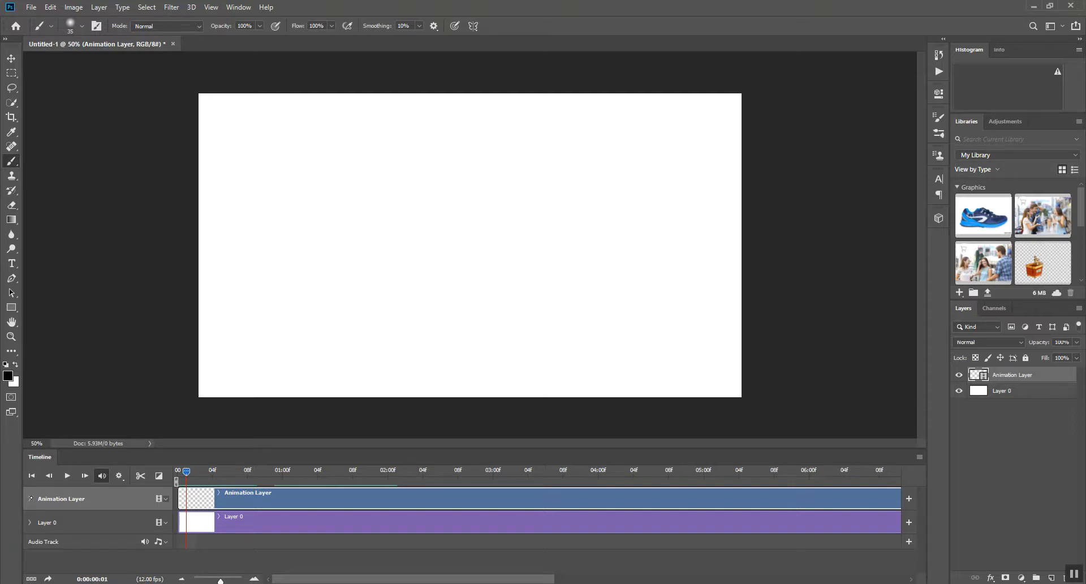
Expand the Animation Layer track and enable onion skins, accepting the settings of one frame before and one after.
{"action": "left_click", "coordinate": [30, 499]}
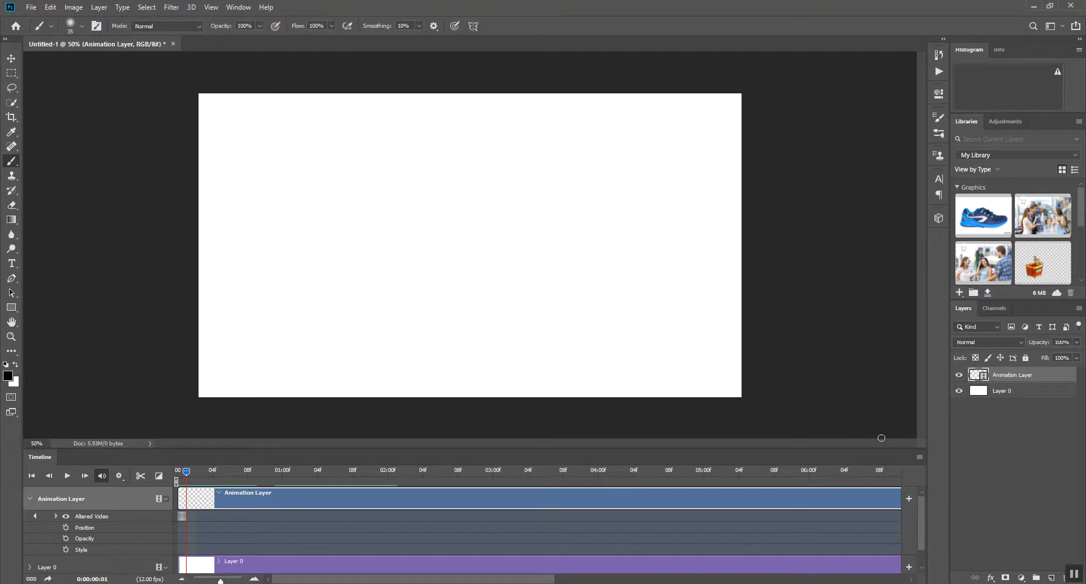
{"action": "left_click", "coordinate": [920, 456]}
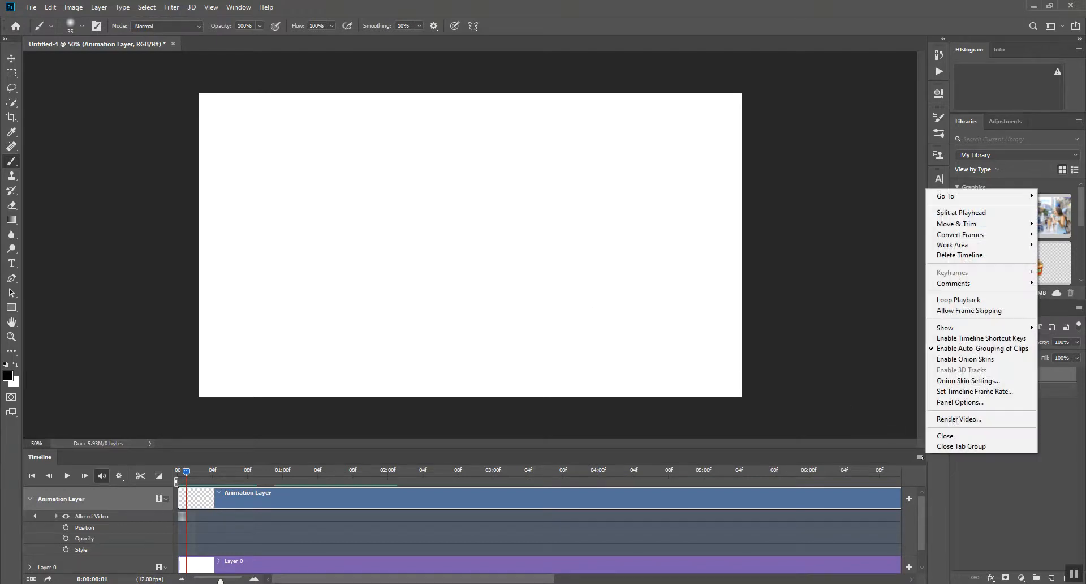
{"action": "left_click", "coordinate": [965, 359]}
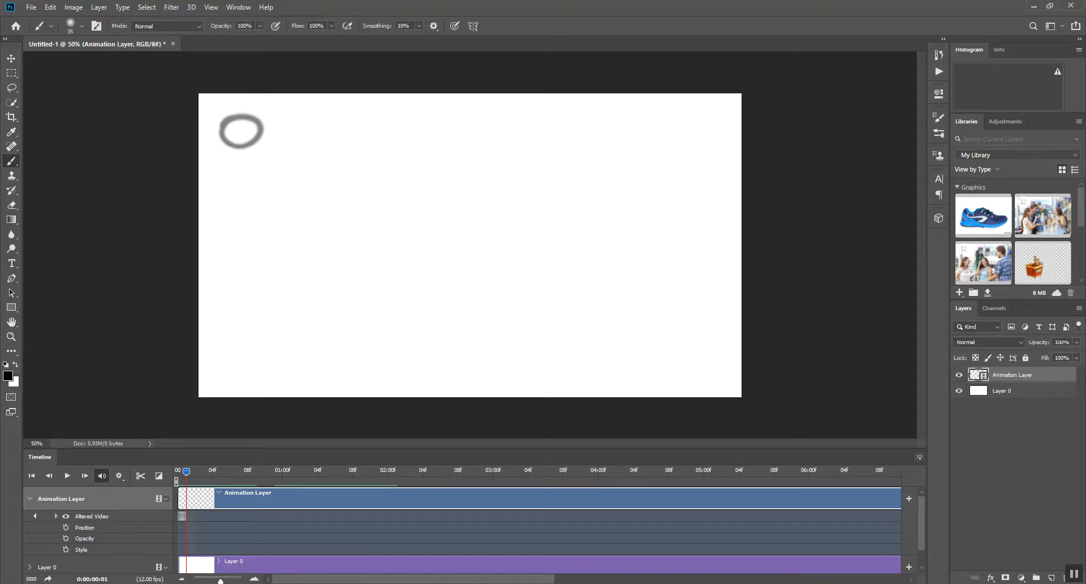
{"action": "left_click", "coordinate": [919, 457]}
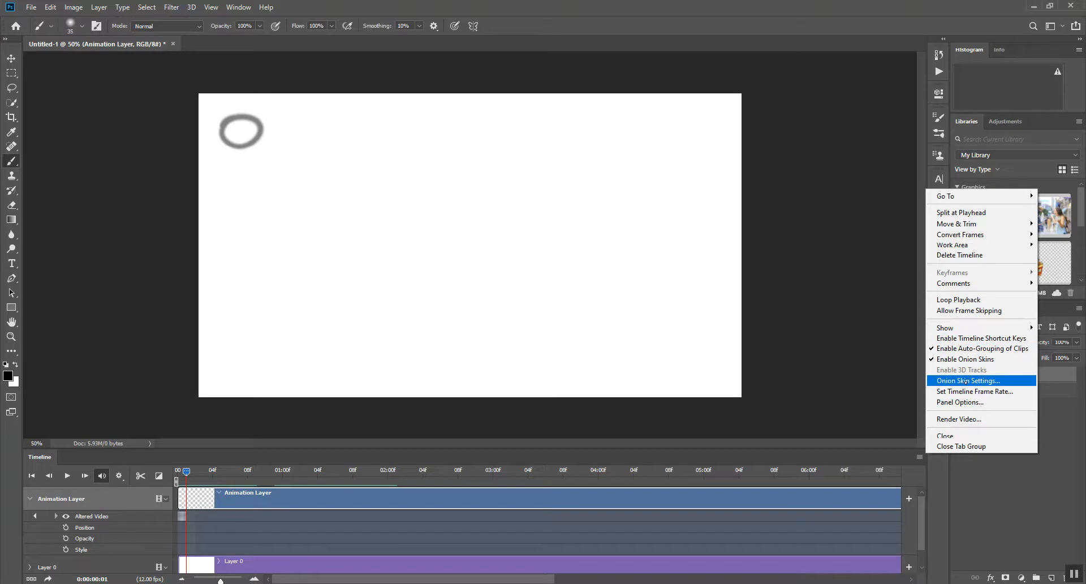
{"action": "left_click", "coordinate": [969, 380]}
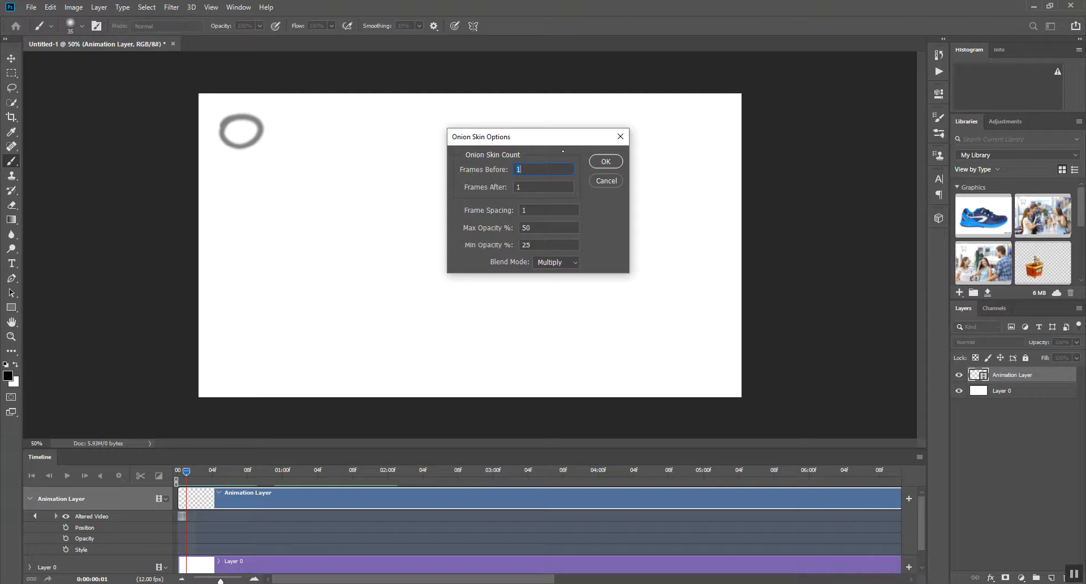
{"action": "left_click", "coordinate": [602, 161]}
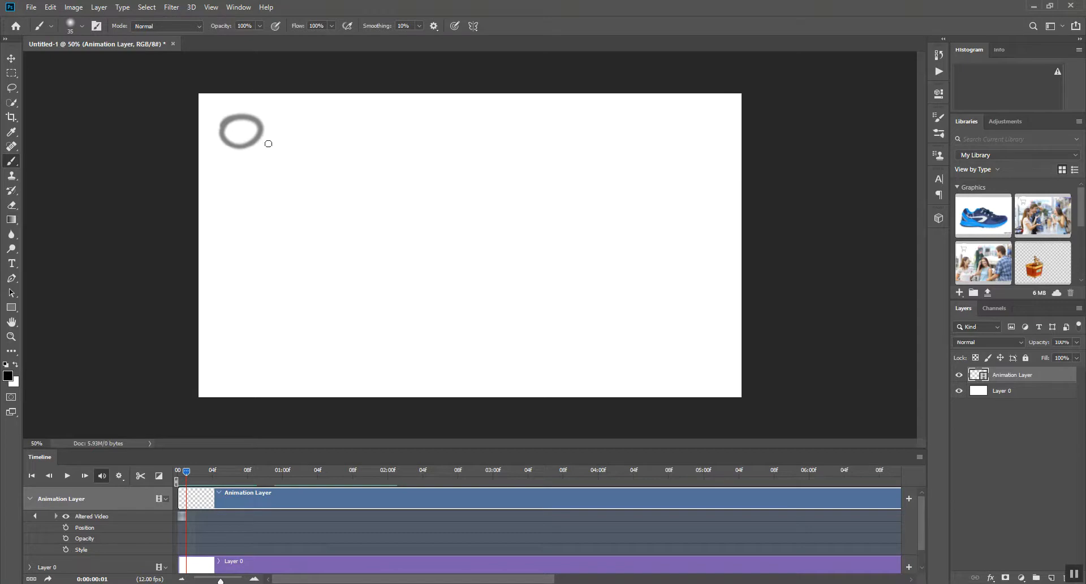
Paint the circle on frames 1 and 2, each time slightly lower and further right, overlapping the previous frame's onion skin.
{"action": "mouse_move", "coordinate": [259, 133]}
{"action": "left_mouse_down"}
{"action": "mouse_move", "coordinate": [278, 145]}
{"action": "mouse_move", "coordinate": [265, 126]}
{"action": "left_mouse_up"}
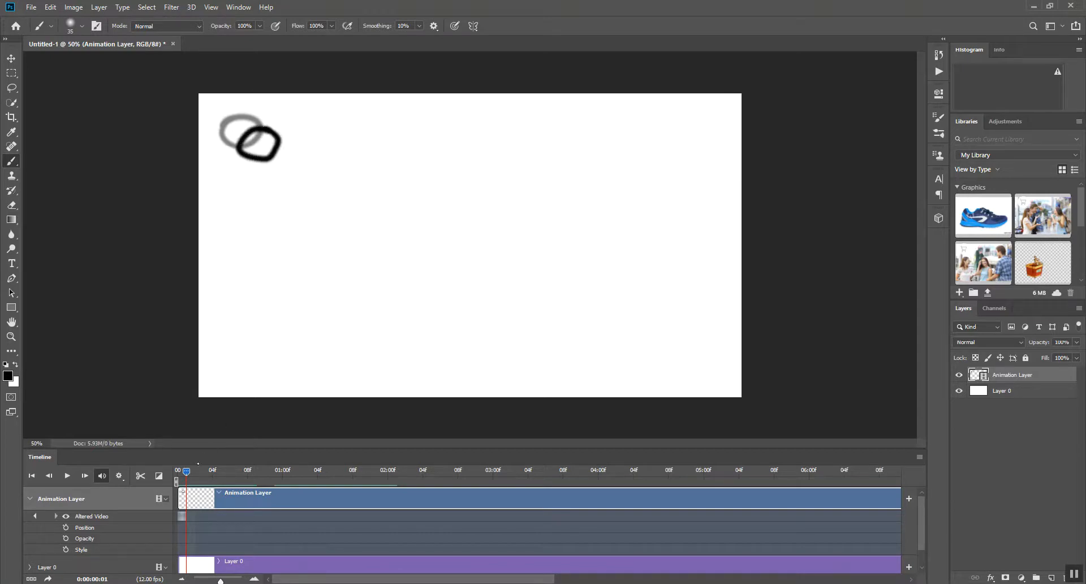
{"action": "left_click_drag", "start_coordinate": [186, 471], "coordinate": [195, 471]}
{"action": "mouse_move", "coordinate": [277, 150]}
{"action": "left_mouse_down"}
{"action": "mouse_move", "coordinate": [286, 164]}
{"action": "mouse_move", "coordinate": [275, 146]}
{"action": "left_mouse_up"}
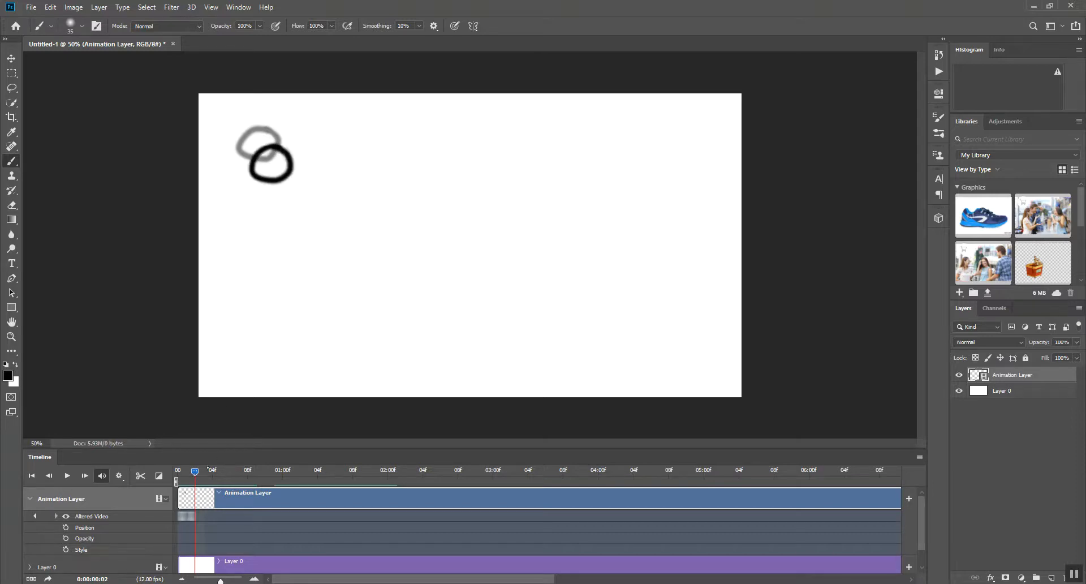
Paint the circle on frame 3, slightly lower and further right, and set the onion skins to show three frames before.
{"action": "left_click_drag", "start_coordinate": [194, 470], "coordinate": [204, 470]}
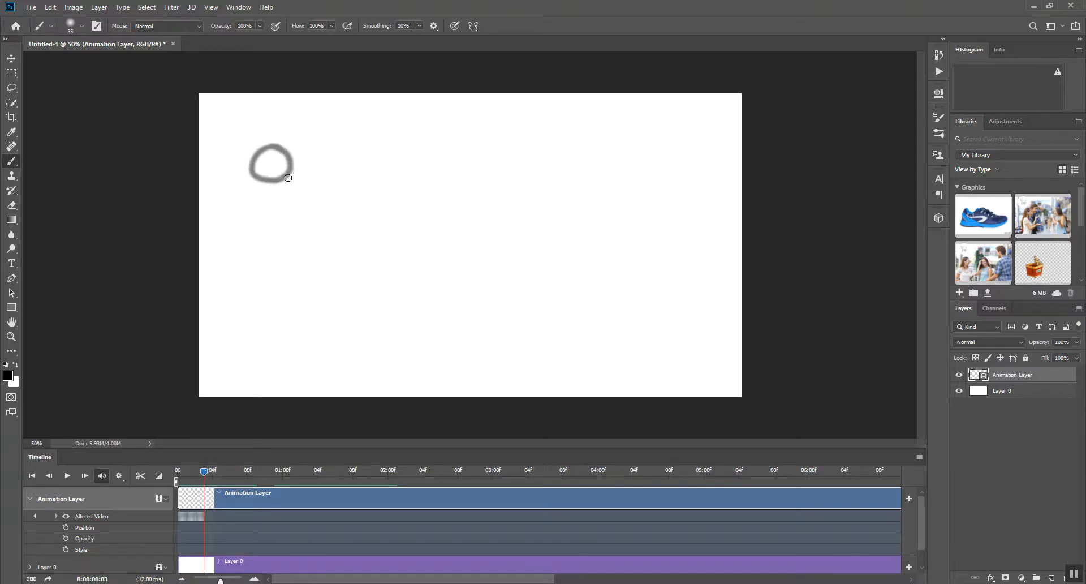
{"action": "mouse_move", "coordinate": [293, 175]}
{"action": "left_mouse_down"}
{"action": "mouse_move", "coordinate": [274, 202]}
{"action": "mouse_move", "coordinate": [299, 178]}
{"action": "left_mouse_up"}
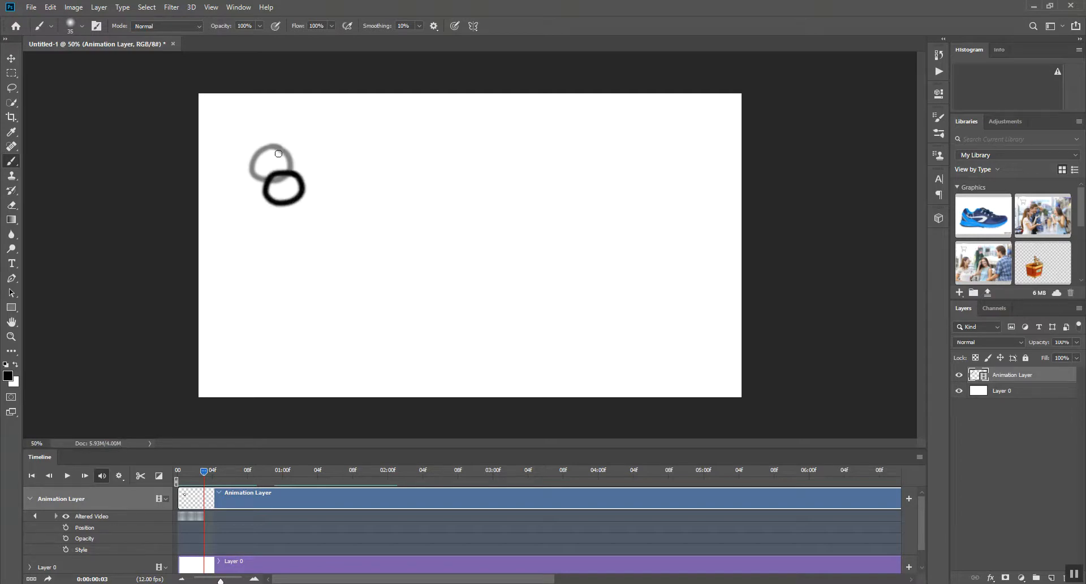
{"action": "left_click", "coordinate": [919, 456]}
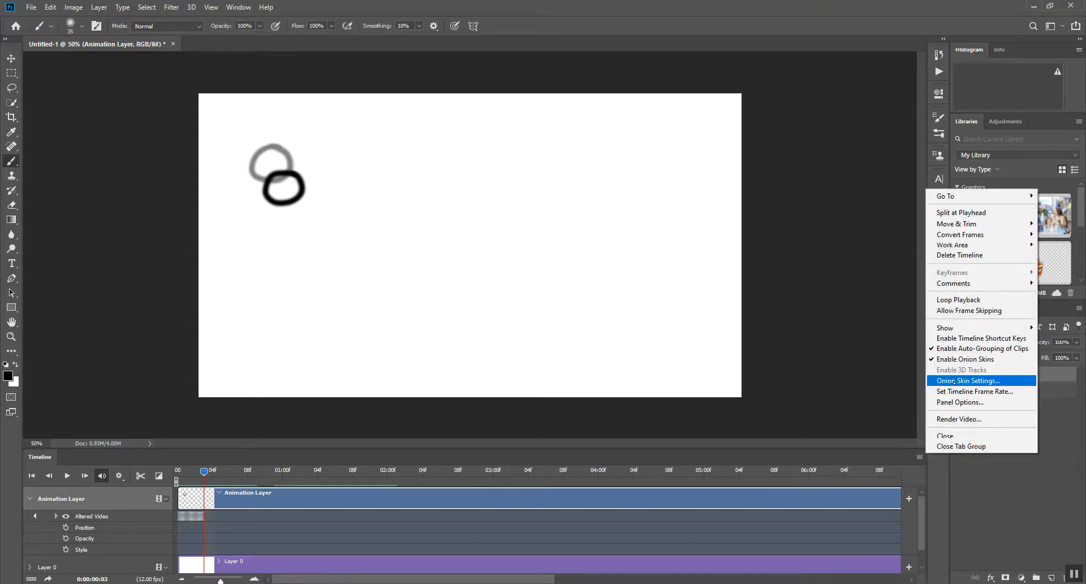
{"action": "left_click", "coordinate": [954, 381]}
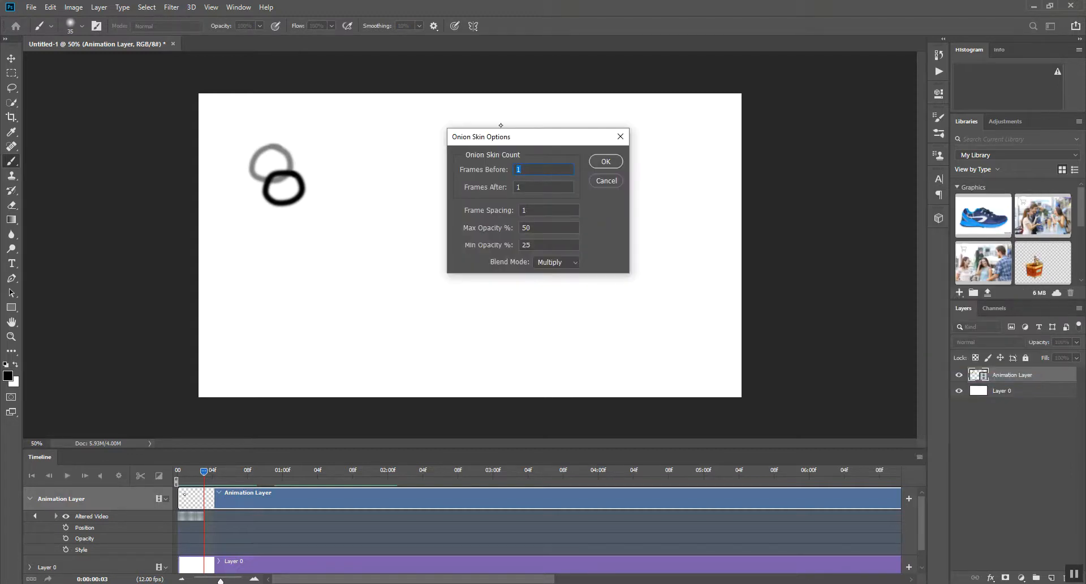
{"action": "type", "text": "3"}
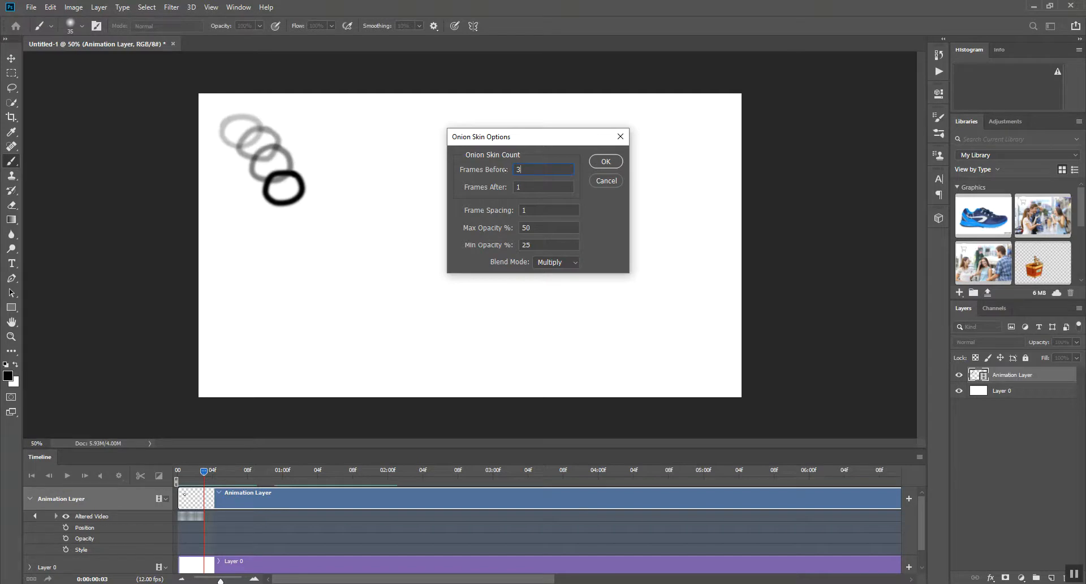
{"action": "left_click", "coordinate": [605, 161]}
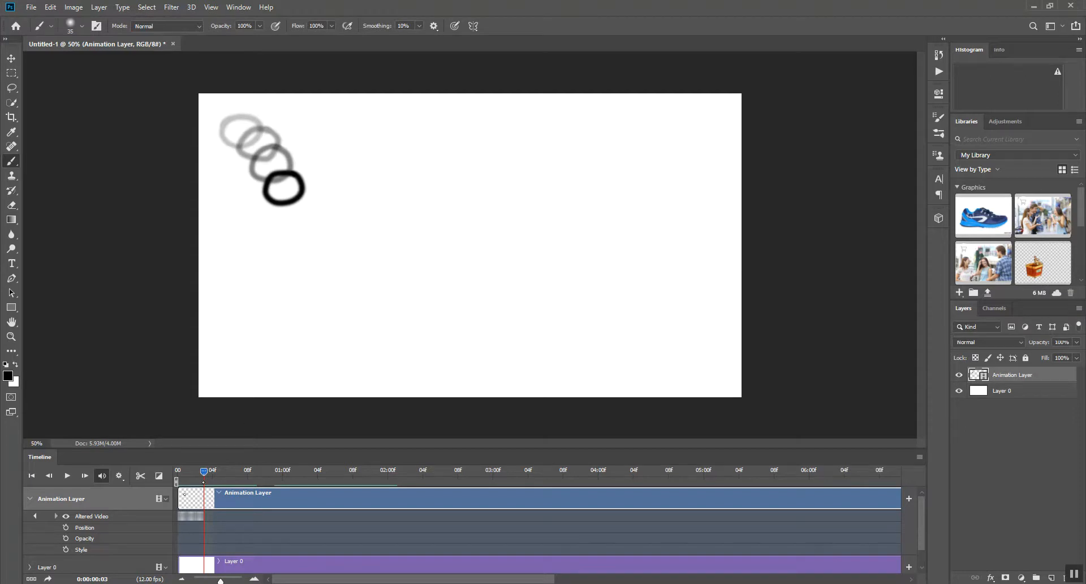
Paint the circle on frames 4, 5 and 6, moving down and slightly right with increasing spacing, vertically stretched on frame 6.
{"action": "key", "text": "Right"}
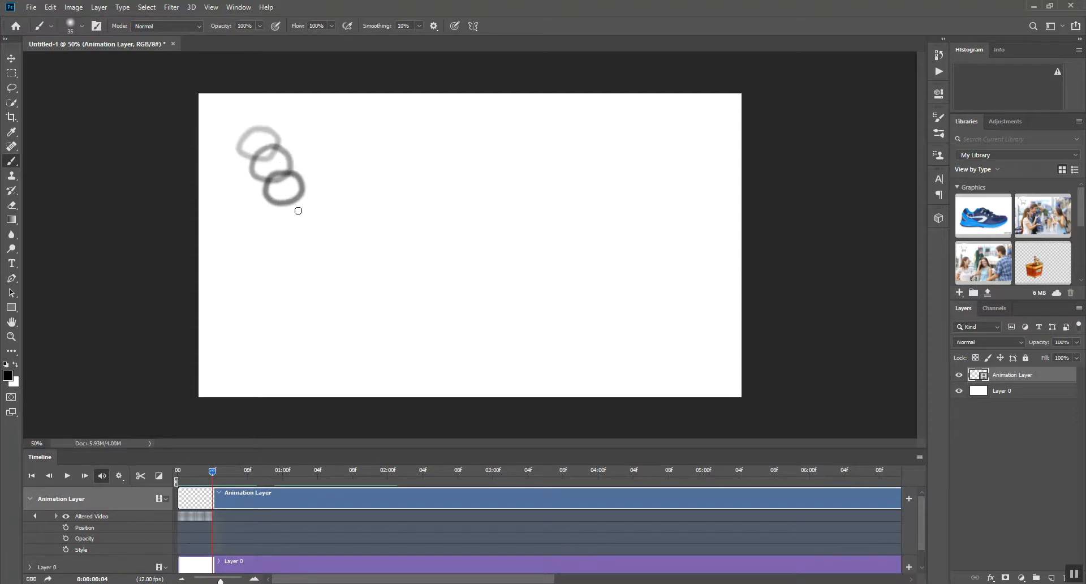
{"action": "mouse_move", "coordinate": [297, 201]}
{"action": "left_mouse_down"}
{"action": "mouse_move", "coordinate": [280, 223]}
{"action": "mouse_move", "coordinate": [312, 220]}
{"action": "mouse_move", "coordinate": [292, 201]}
{"action": "left_mouse_up"}
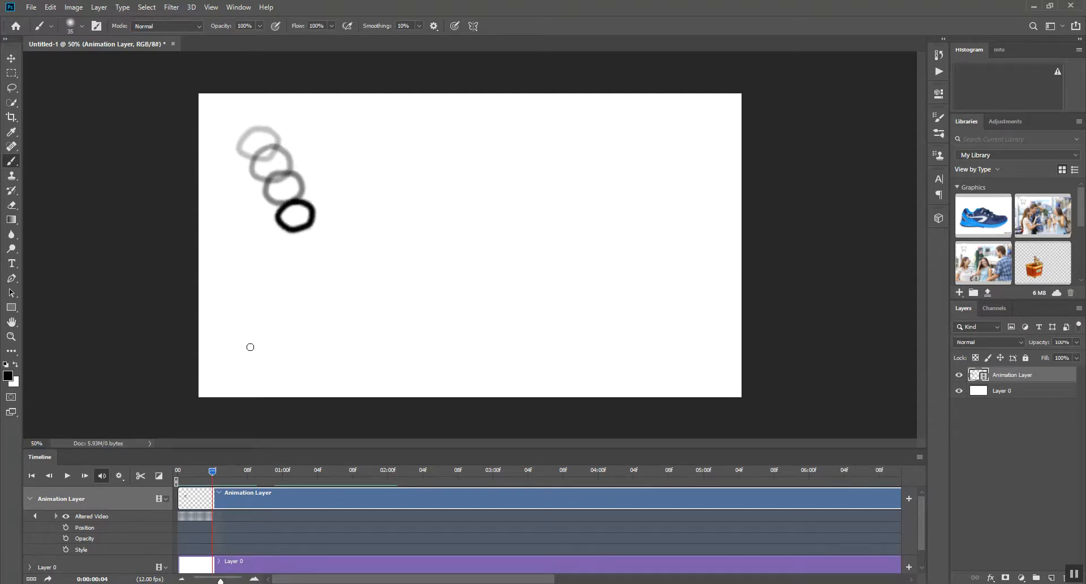
{"action": "key", "text": "Right"}
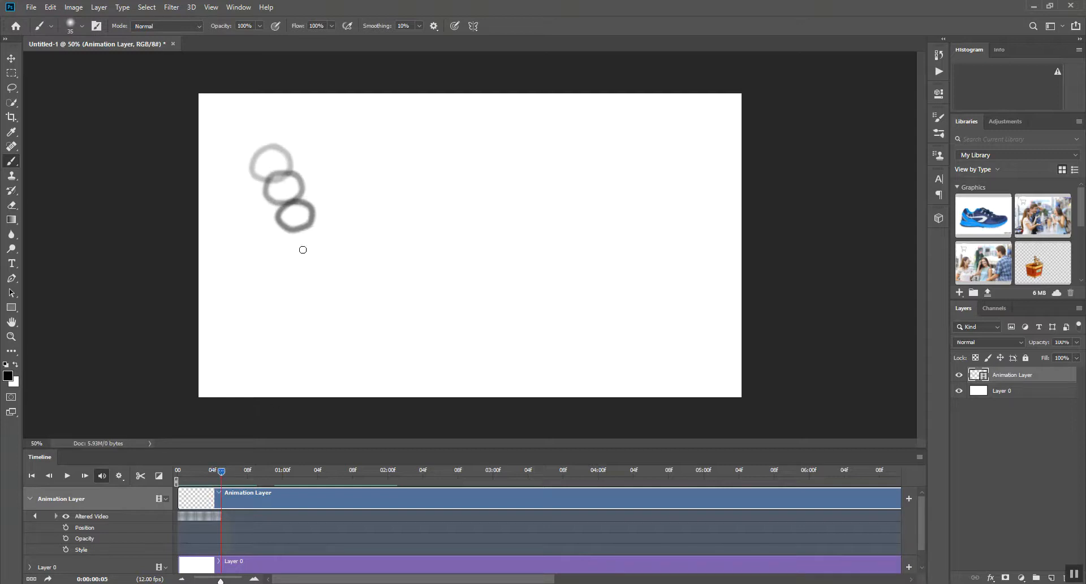
{"action": "mouse_move", "coordinate": [306, 246]}
{"action": "left_mouse_down"}
{"action": "mouse_move", "coordinate": [293, 267]}
{"action": "mouse_move", "coordinate": [325, 255]}
{"action": "mouse_move", "coordinate": [301, 245]}
{"action": "left_mouse_up"}
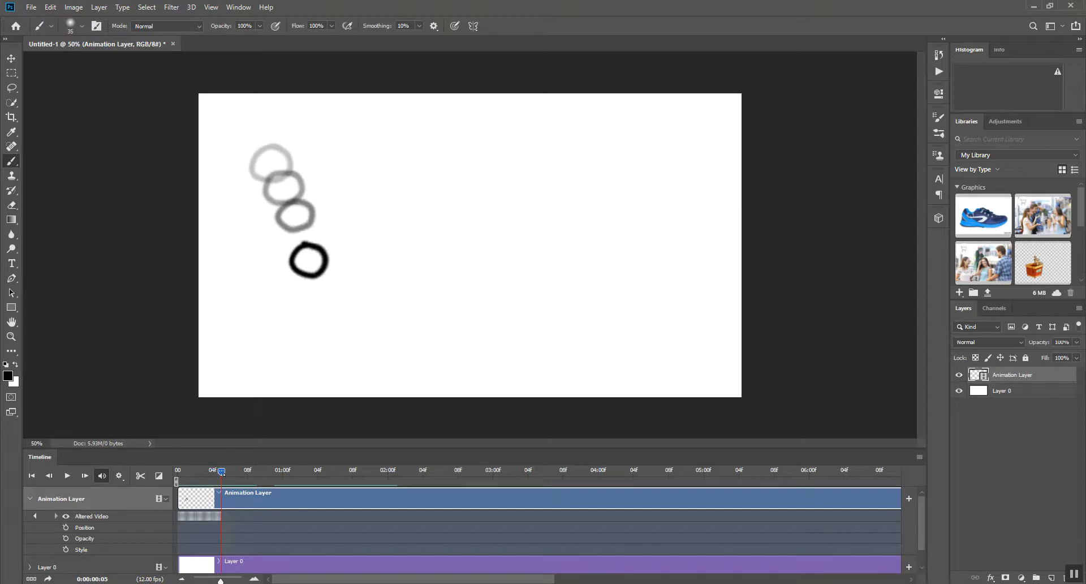
{"action": "key", "text": "Right"}
{"action": "mouse_move", "coordinate": [323, 305]}
{"action": "left_mouse_down"}
{"action": "mouse_move", "coordinate": [309, 319]}
{"action": "mouse_move", "coordinate": [343, 325]}
{"action": "mouse_move", "coordinate": [312, 301]}
{"action": "mouse_move", "coordinate": [321, 298]}
{"action": "left_mouse_up"}
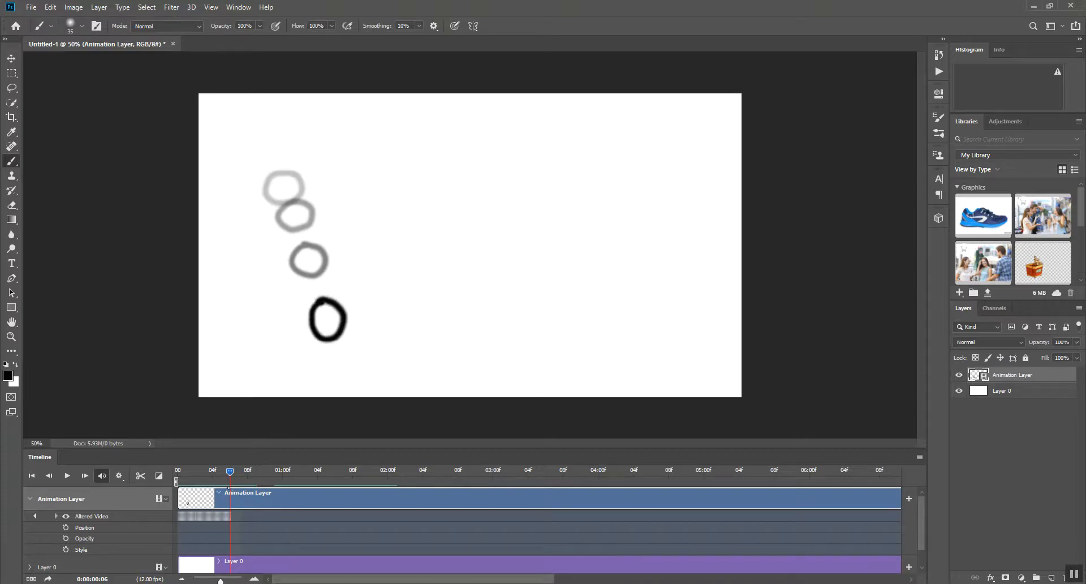
Paint a flattened oval at the canvas's lower edge on frame 7 and a tall, right-leaning oval rising from it on frame 8.
{"action": "key", "text": "Right"}
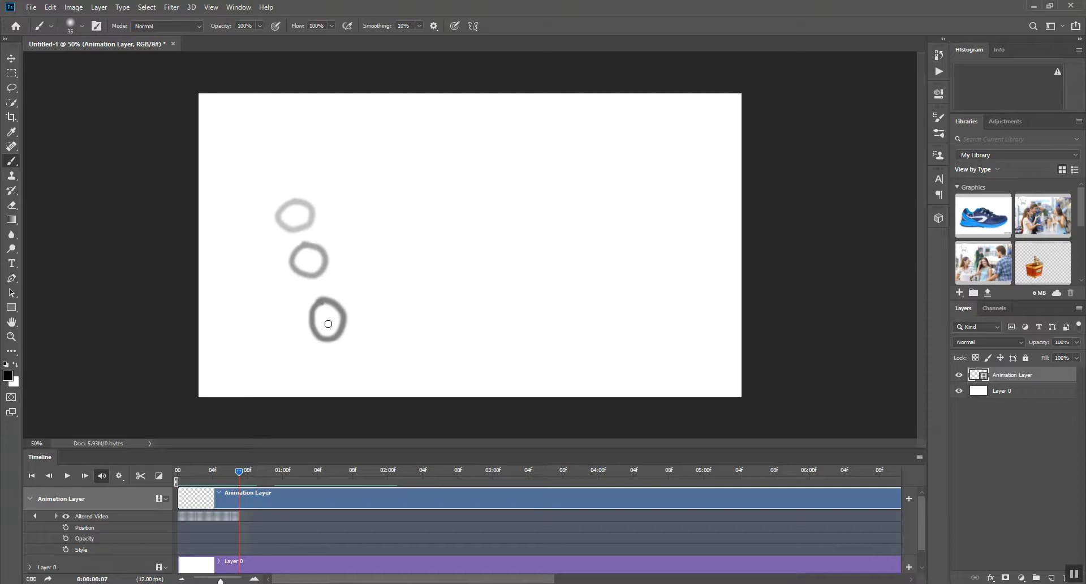
{"action": "mouse_move", "coordinate": [332, 383]}
{"action": "left_mouse_down"}
{"action": "mouse_move", "coordinate": [318, 380]}
{"action": "mouse_move", "coordinate": [367, 396]}
{"action": "mouse_move", "coordinate": [357, 374]}
{"action": "mouse_move", "coordinate": [320, 378]}
{"action": "left_mouse_up"}
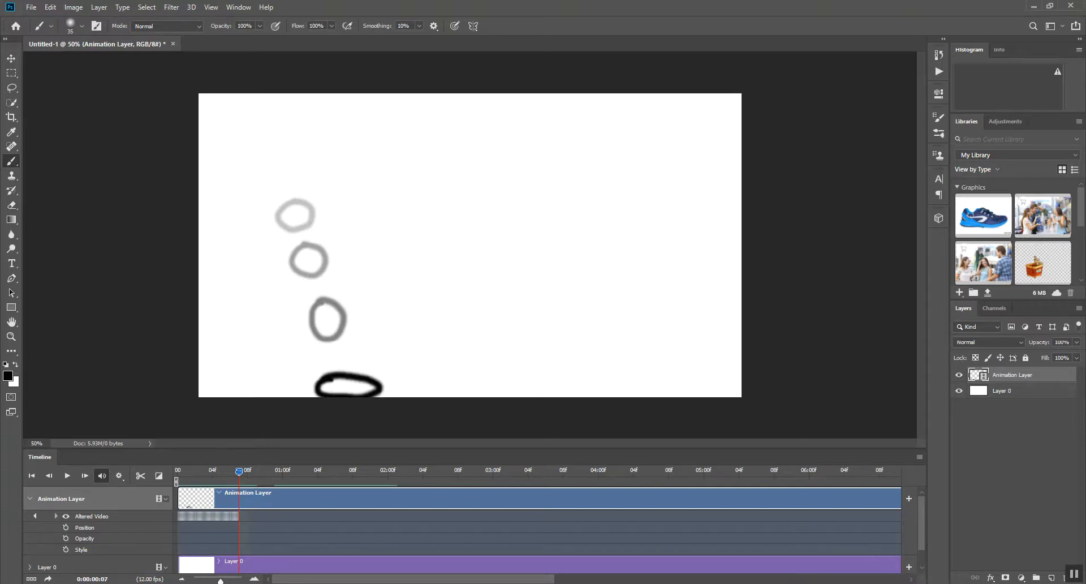
{"action": "key", "text": "Right"}
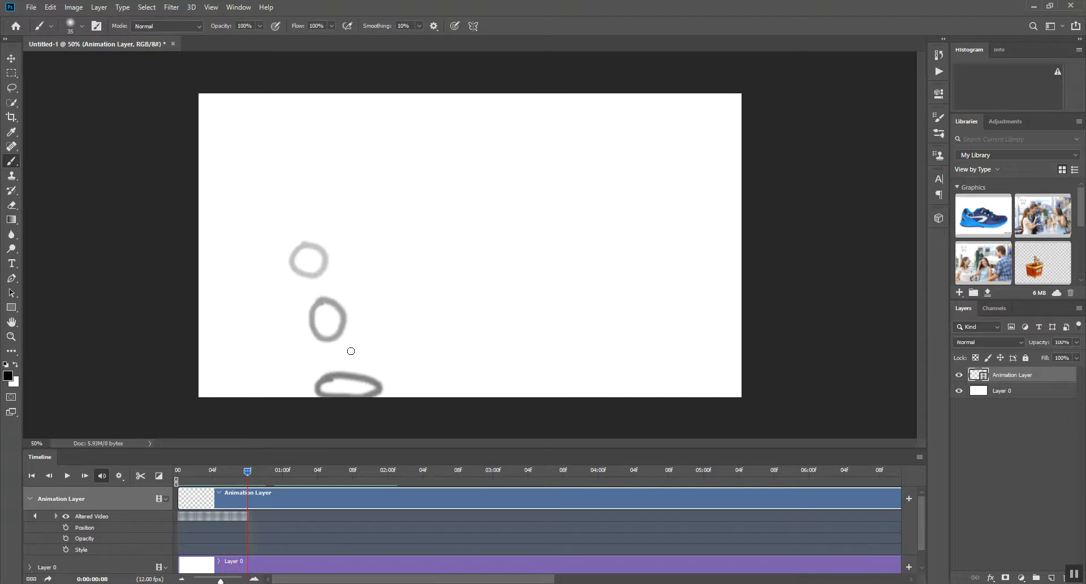
{"action": "mouse_move", "coordinate": [357, 350]}
{"action": "left_mouse_down"}
{"action": "mouse_move", "coordinate": [347, 391]}
{"action": "mouse_move", "coordinate": [363, 388]}
{"action": "mouse_move", "coordinate": [352, 356]}
{"action": "left_mouse_up"}
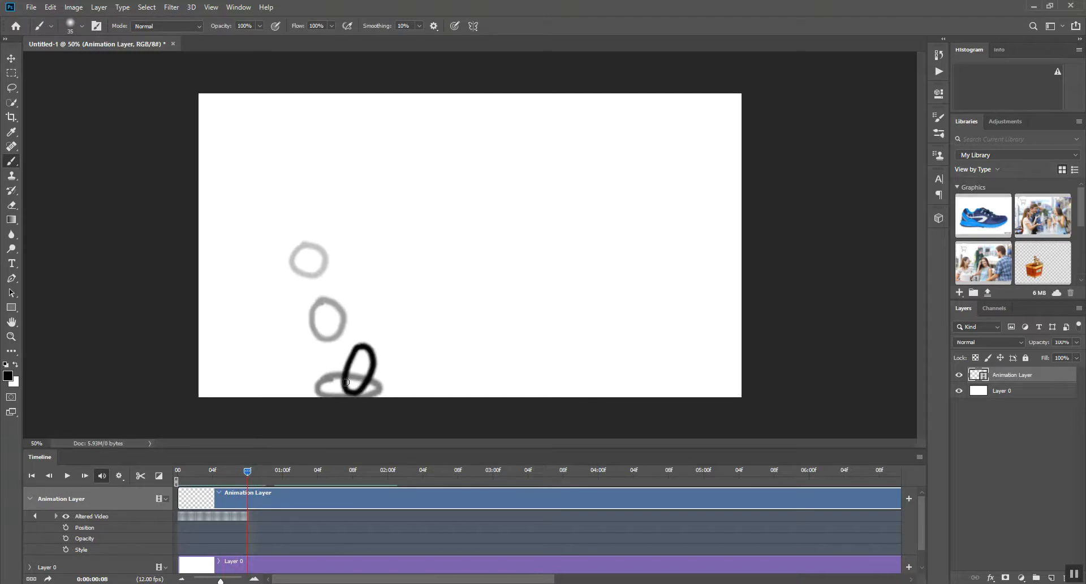
Paint the bouncing circle on frames 9 and 10, each time higher and further right, rounder again on frame 10.
{"action": "key", "text": "Right"}
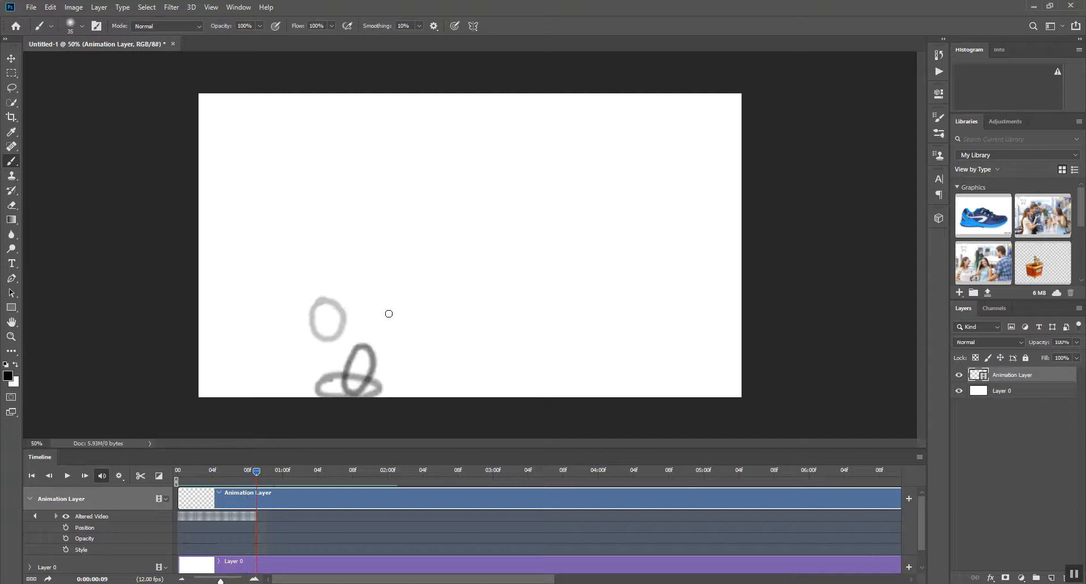
{"action": "mouse_move", "coordinate": [389, 298]}
{"action": "left_mouse_down"}
{"action": "mouse_move", "coordinate": [380, 332]}
{"action": "mouse_move", "coordinate": [399, 325]}
{"action": "mouse_move", "coordinate": [392, 293]}
{"action": "left_mouse_up"}
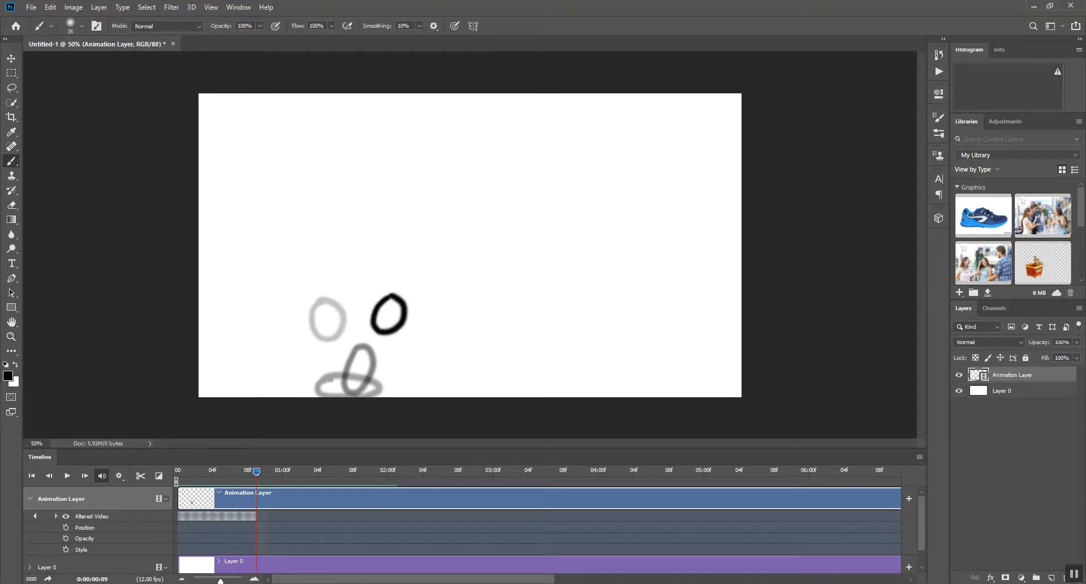
{"action": "left_click_drag", "start_coordinate": [256, 472], "coordinate": [265, 471]}
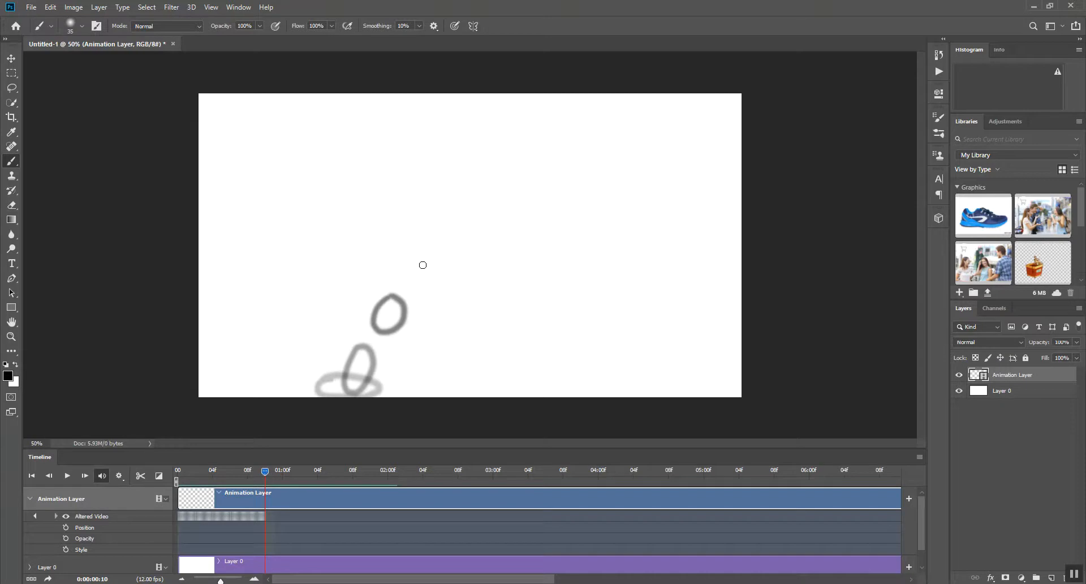
{"action": "mouse_move", "coordinate": [421, 266]}
{"action": "left_mouse_down"}
{"action": "mouse_move", "coordinate": [437, 291]}
{"action": "mouse_move", "coordinate": [423, 261]}
{"action": "left_mouse_up"}
Preview the animation, return to the first frame, and disable onion skins.
{"action": "key", "text": "space"}
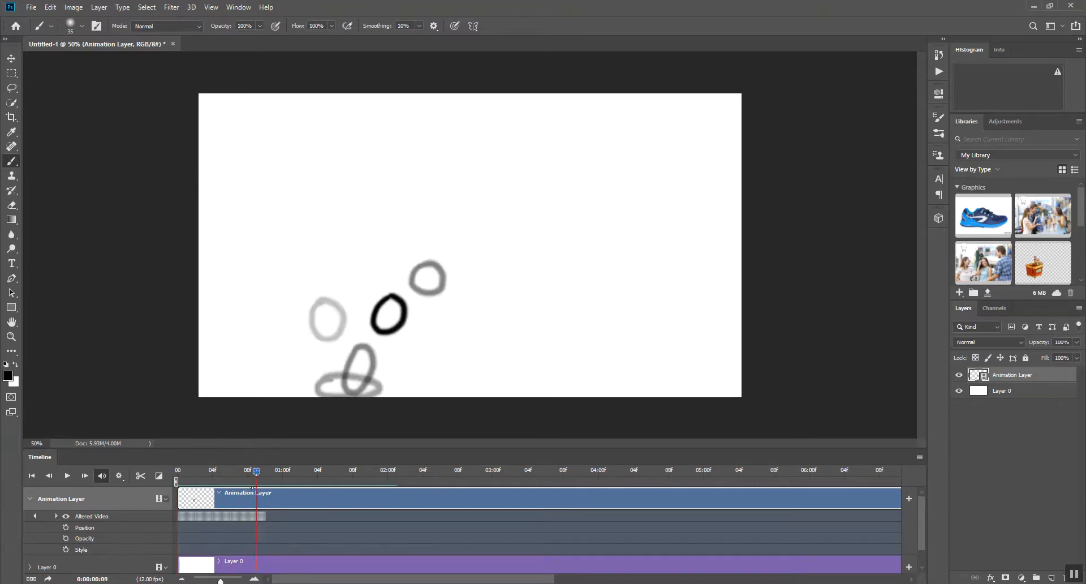
{"action": "key", "text": "space"}
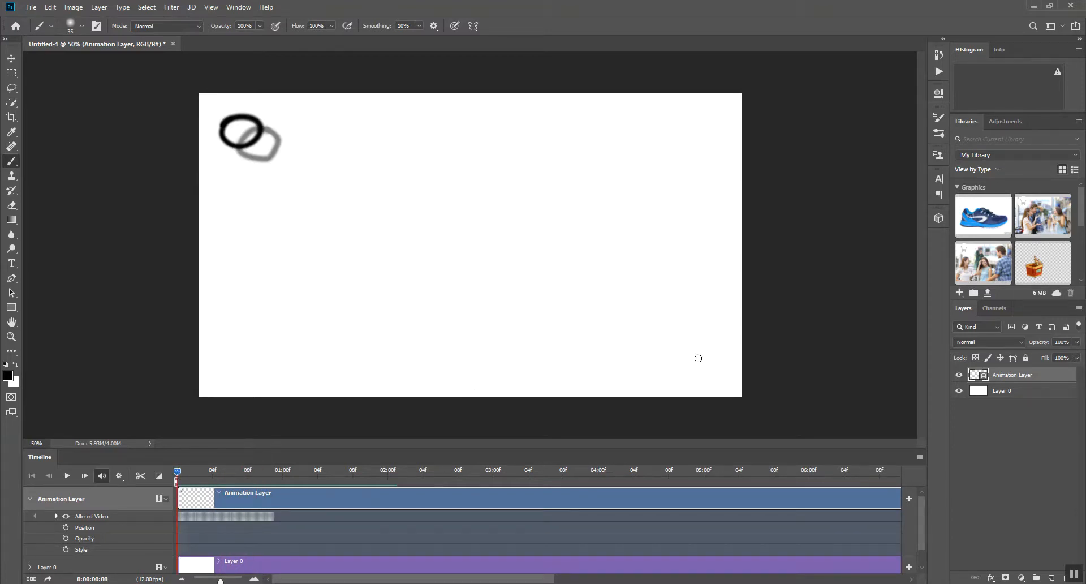
{"action": "left_click", "coordinate": [920, 456]}
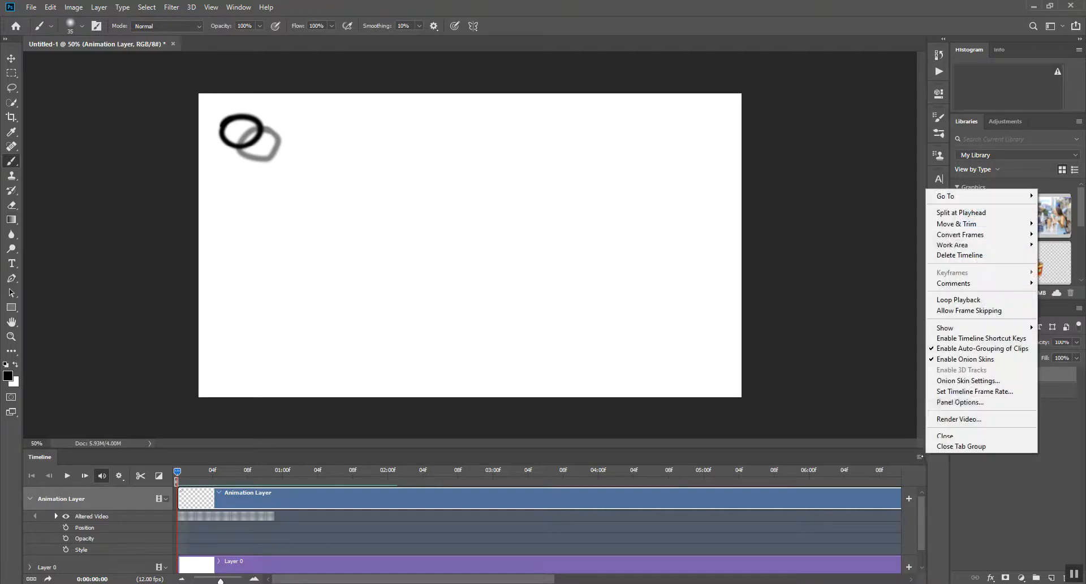
{"action": "left_click", "coordinate": [943, 360]}
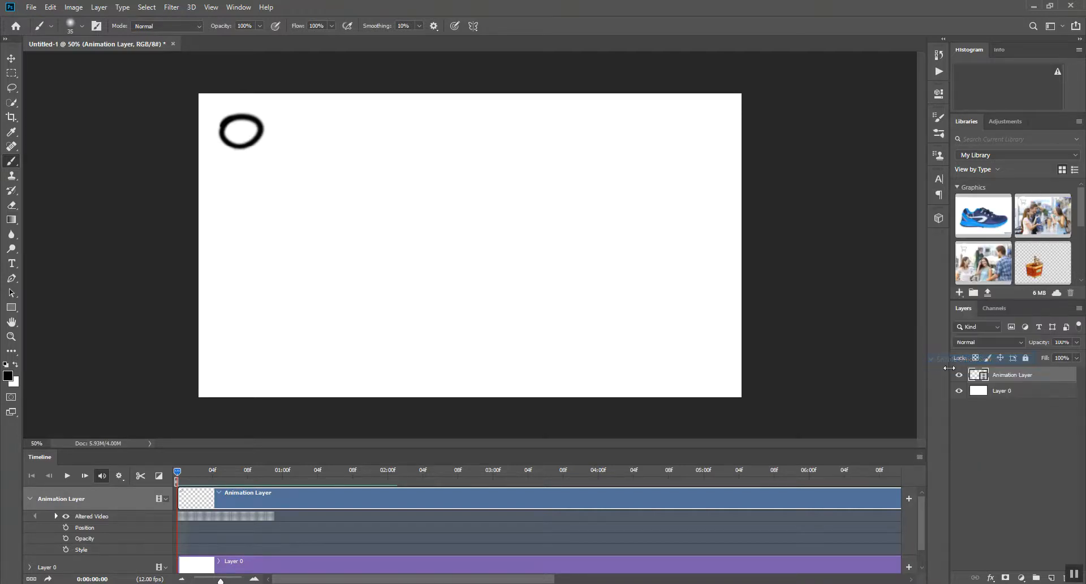
Play the animation several times from the first frame to check the circle's bouncing motion.
{"action": "left_click", "coordinate": [67, 476]}
{"action": "left_click", "coordinate": [67, 477]}
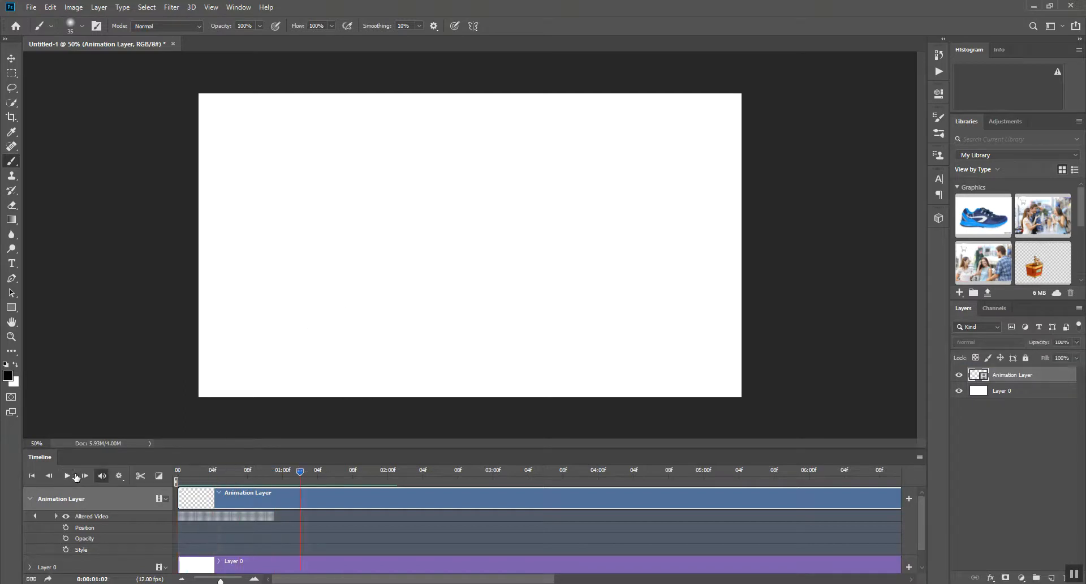
{"action": "left_click", "coordinate": [68, 475]}
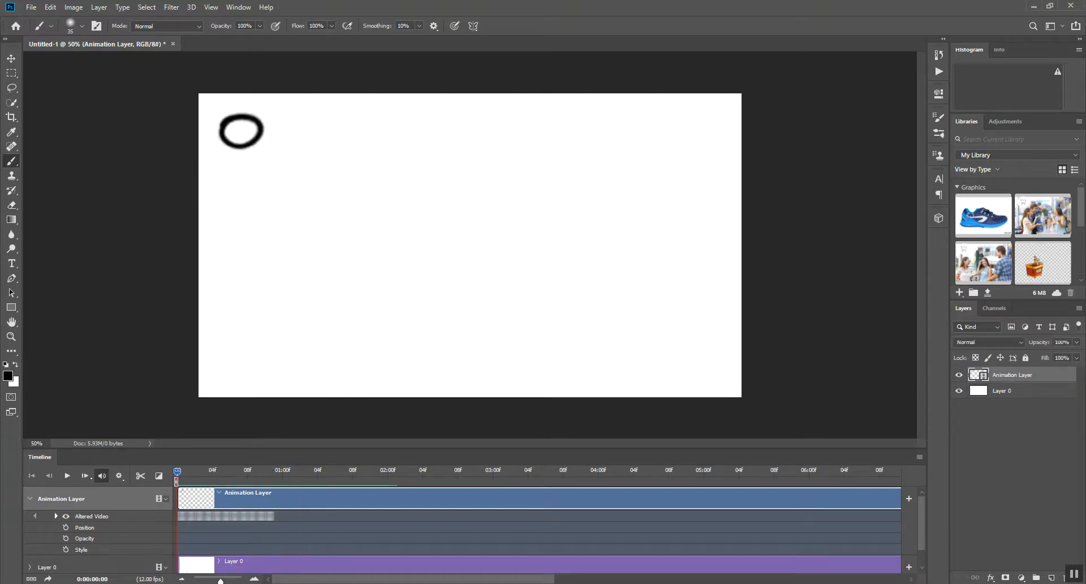
{"action": "left_click", "coordinate": [68, 477]}
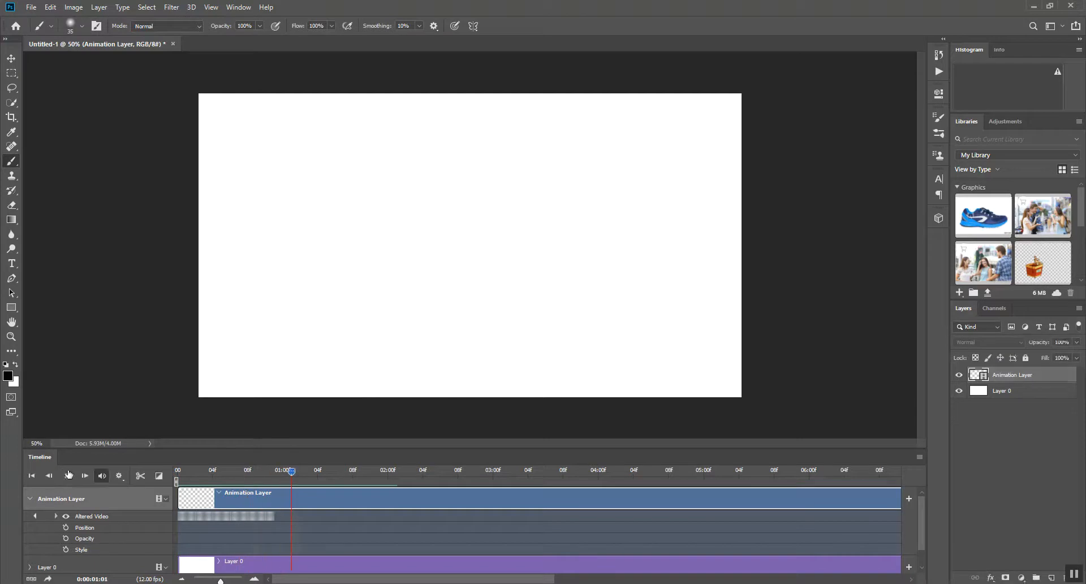
{"action": "left_click", "coordinate": [67, 475]}
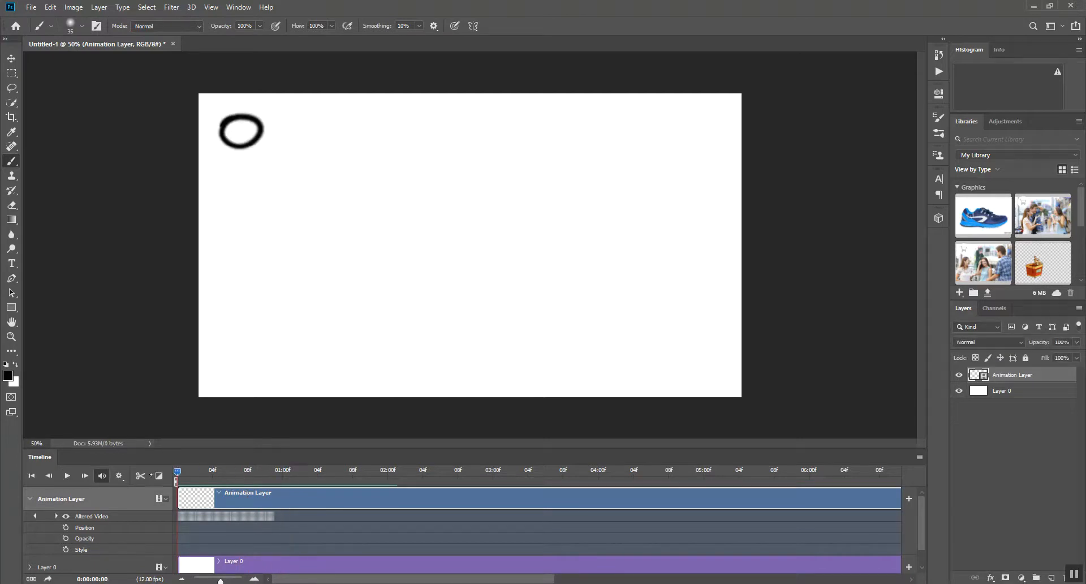
{"action": "left_click", "coordinate": [68, 475]}
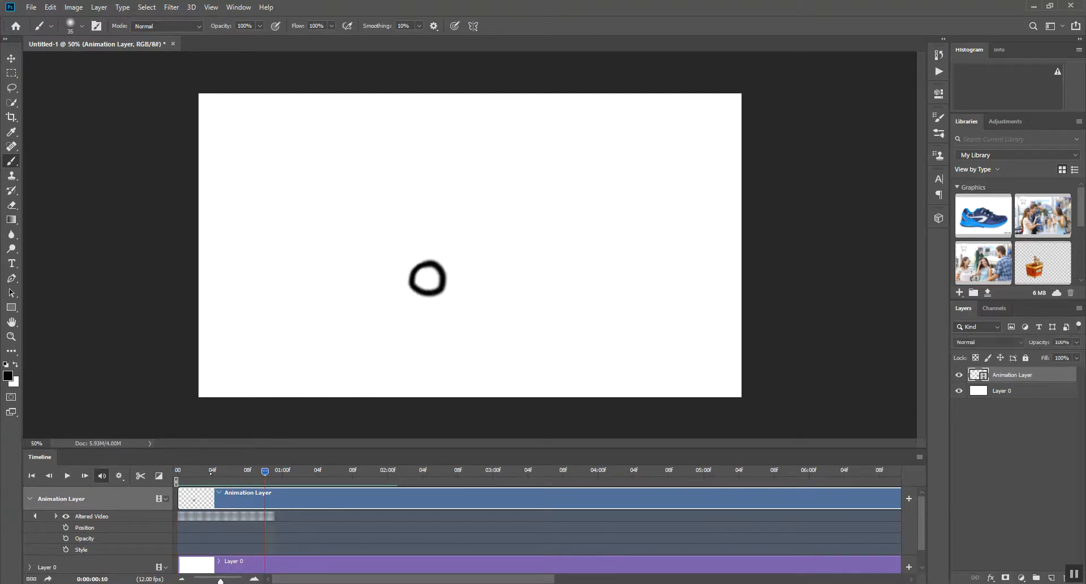
{"action": "left_click_drag", "start_coordinate": [264, 471], "coordinate": [177, 471]}
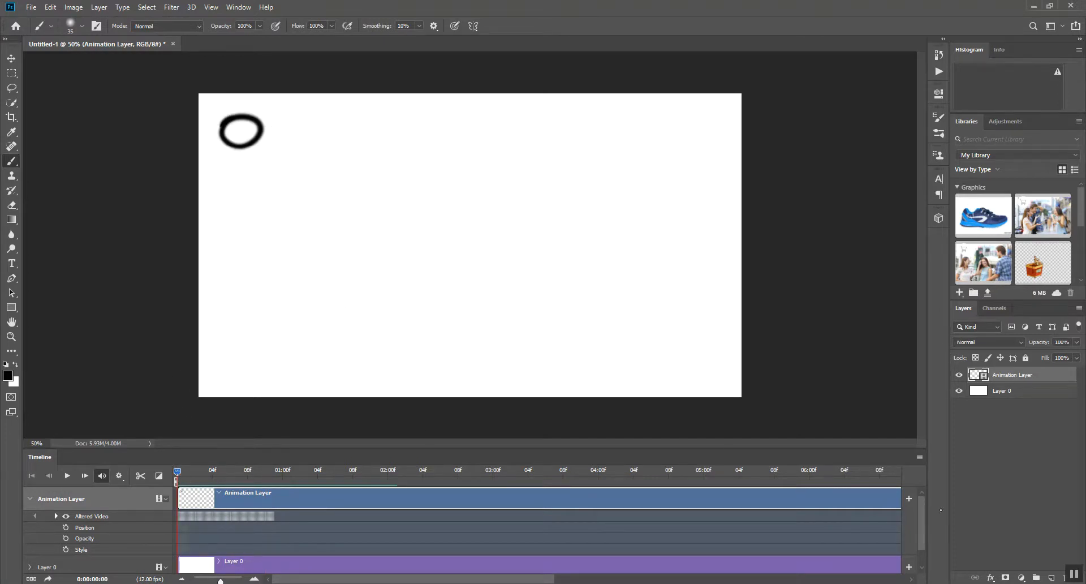
{"action": "key", "text": "space"}
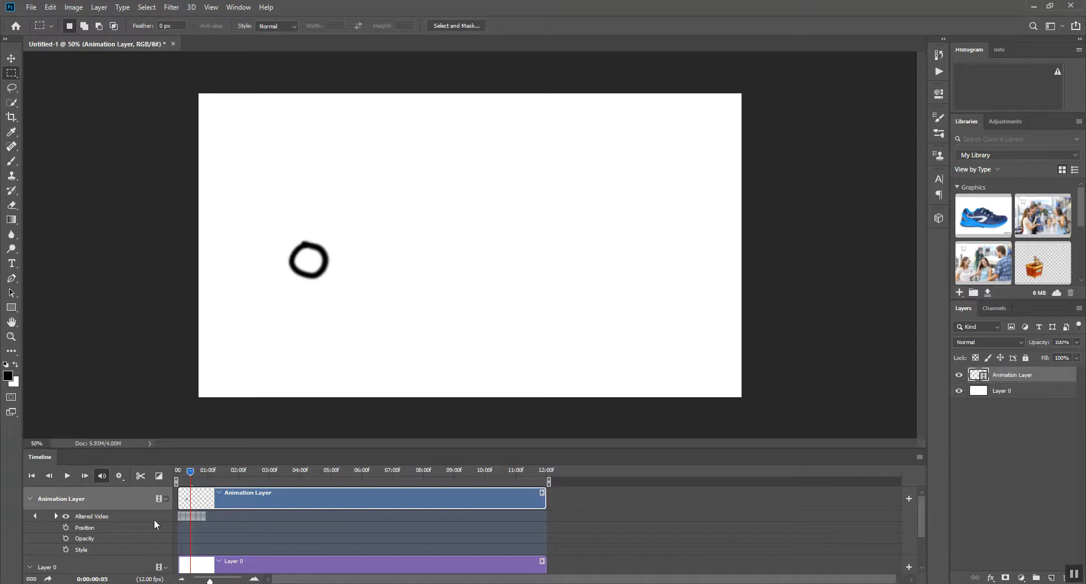
Add a new layer named Layer 1 above the Animation Layer and make its clip span the full 12-second timeline.
{"action": "left_click", "coordinate": [99, 7]}
{"action": "mouse_move", "coordinate": [110, 26]}
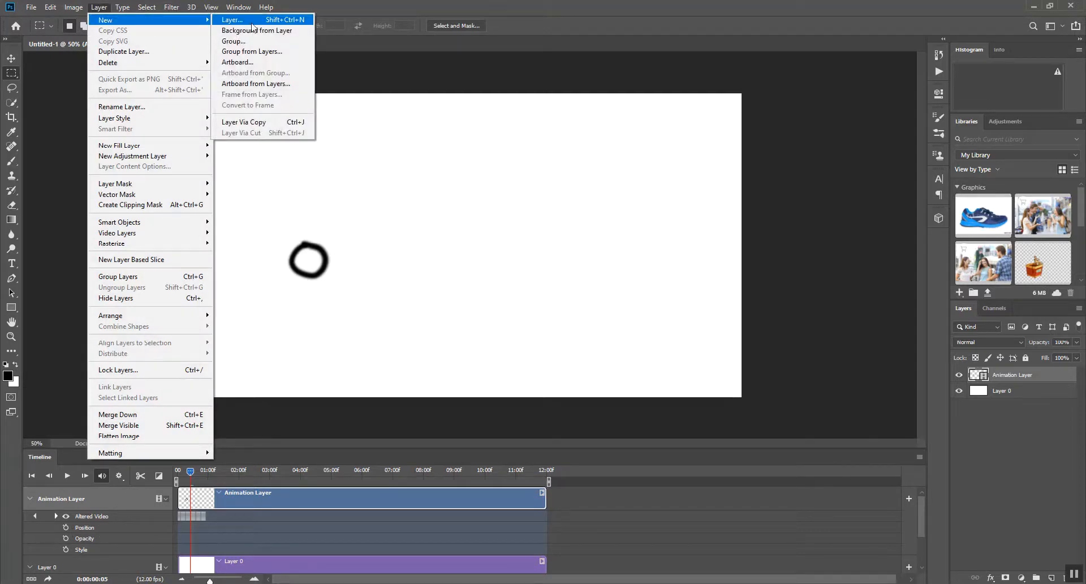
{"action": "left_click", "coordinate": [245, 21]}
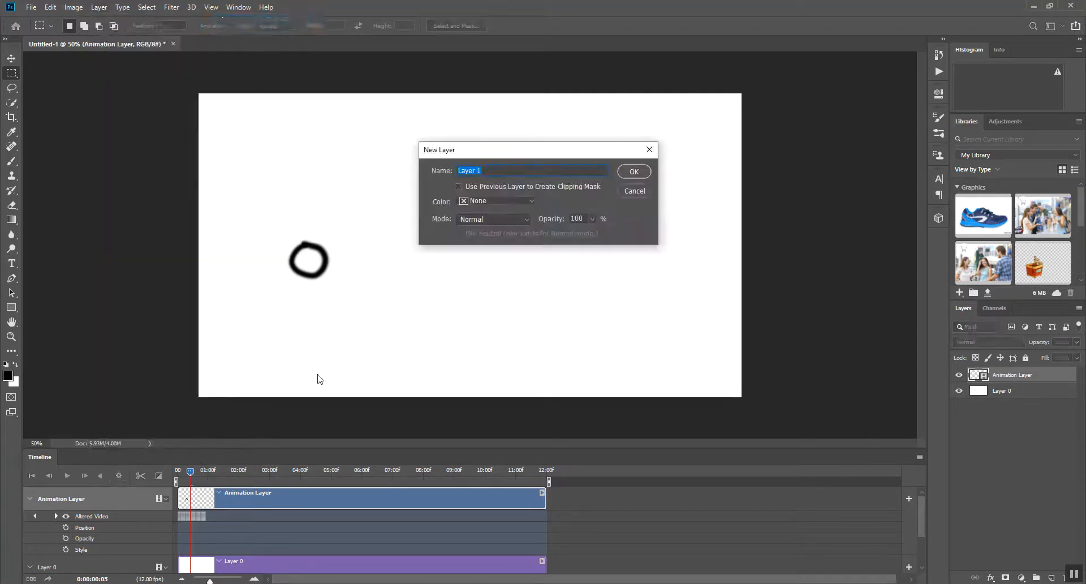
{"action": "left_click", "coordinate": [631, 173]}
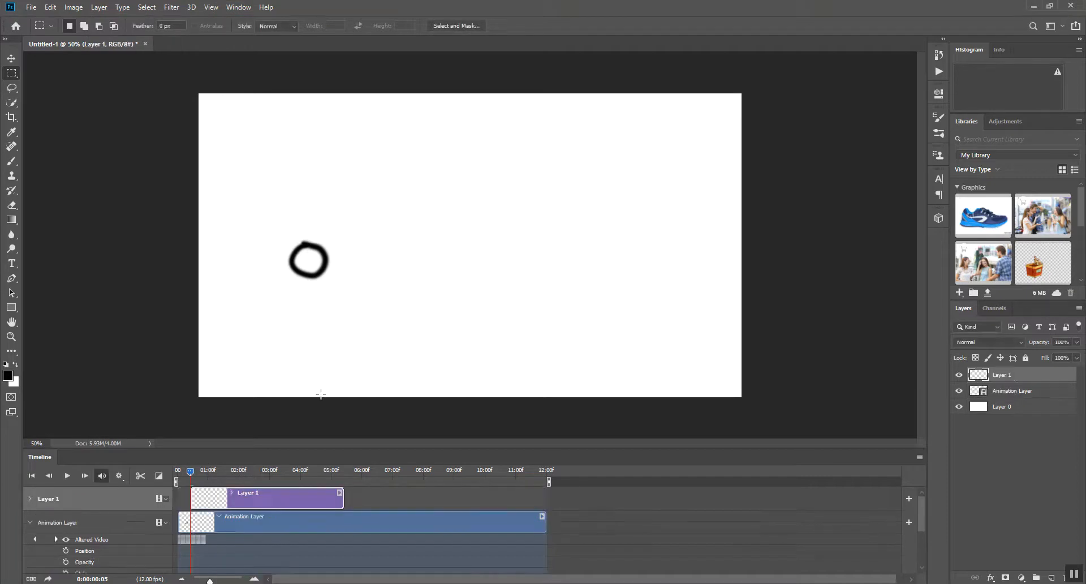
{"action": "left_click", "coordinate": [241, 496]}
{"action": "left_click_drag", "start_coordinate": [331, 498], "coordinate": [552, 490]}
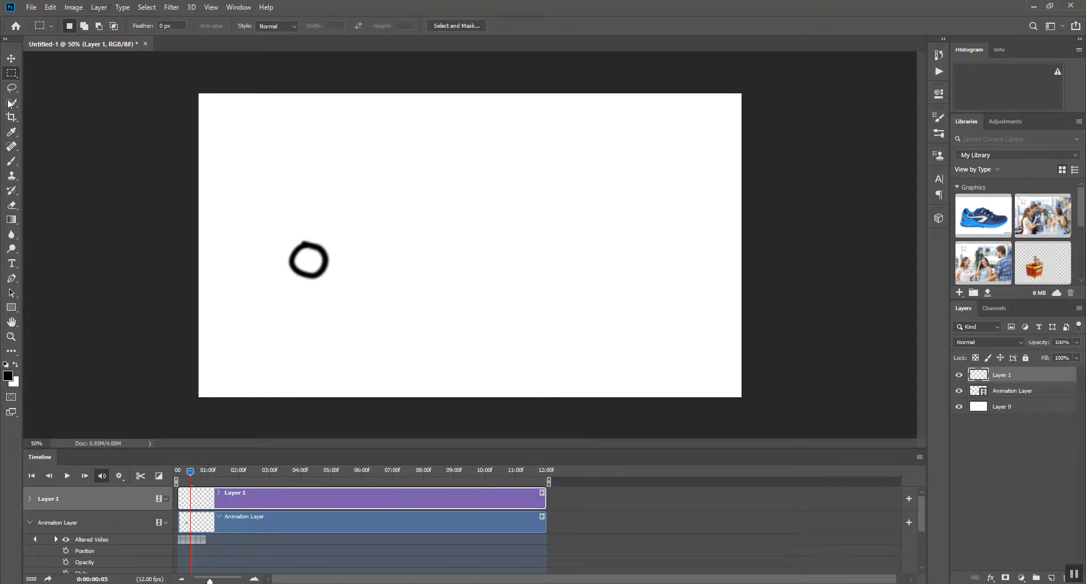
Draw a wide rectangle outline near the canvas's lower-left corner of Layer 1 using a marquee selection with a 12 px black inside stroke.
{"action": "left_click", "coordinate": [11, 59]}
{"action": "left_click", "coordinate": [11, 77]}
{"action": "left_click_drag", "start_coordinate": [222, 348], "coordinate": [421, 385]}
{"action": "left_click", "coordinate": [50, 7]}
{"action": "mouse_move", "coordinate": [42, 9]}
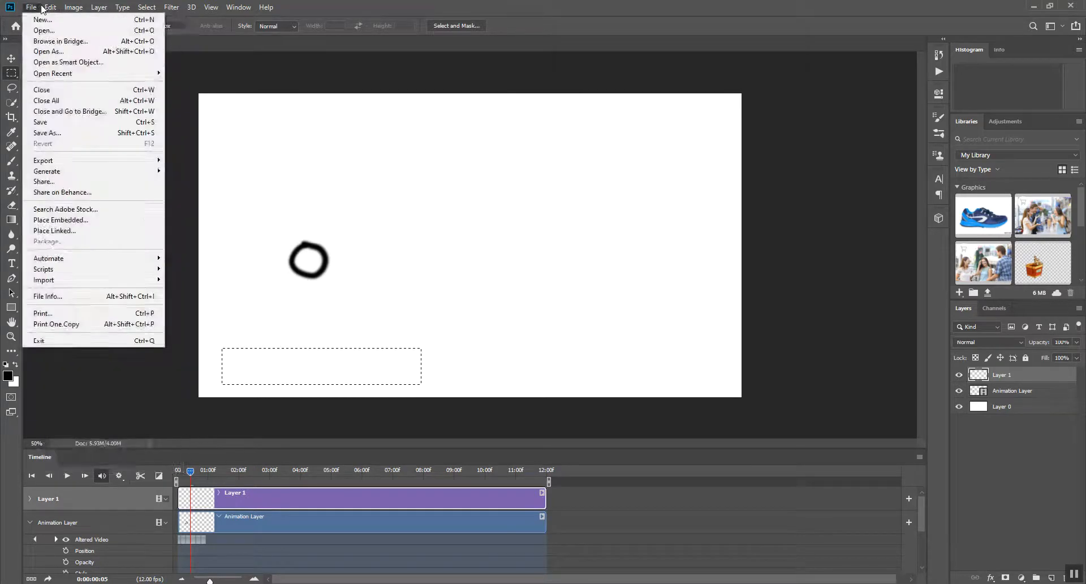
{"action": "left_click", "coordinate": [57, 204]}
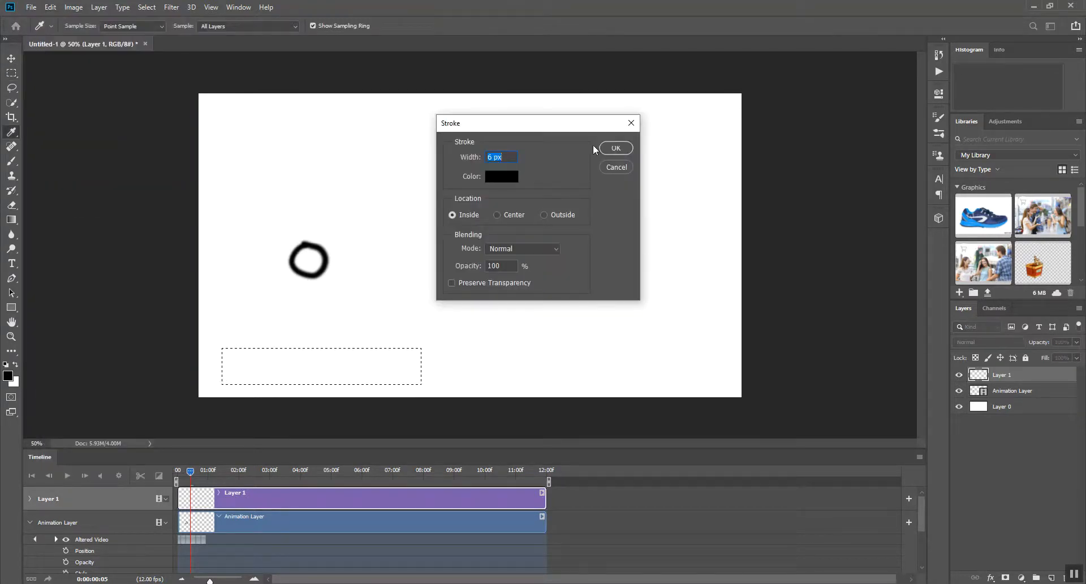
{"action": "type", "text": "12"}
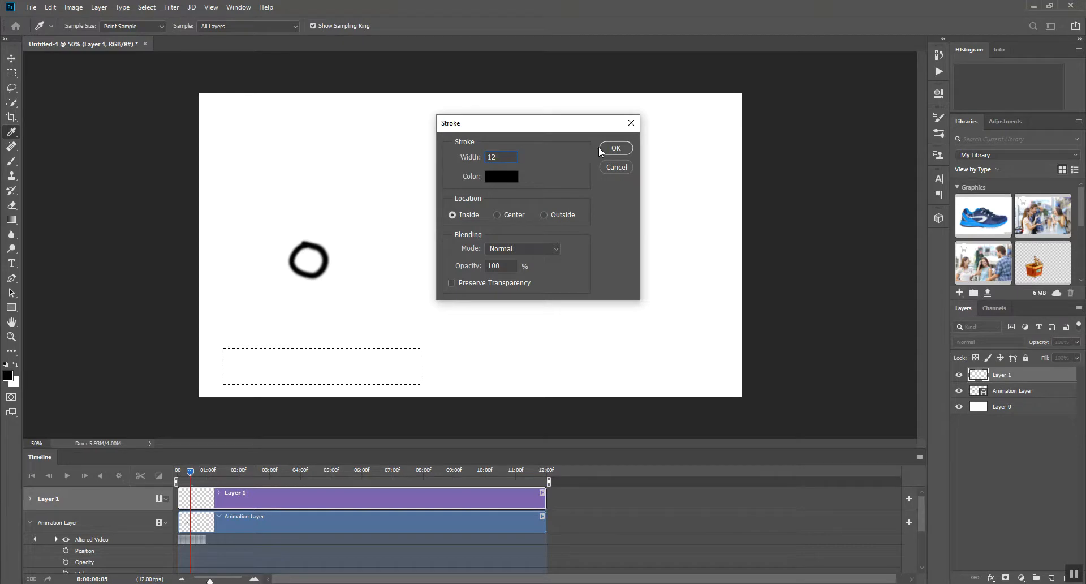
{"action": "left_click", "coordinate": [618, 148]}
{"action": "key", "text": "m"}
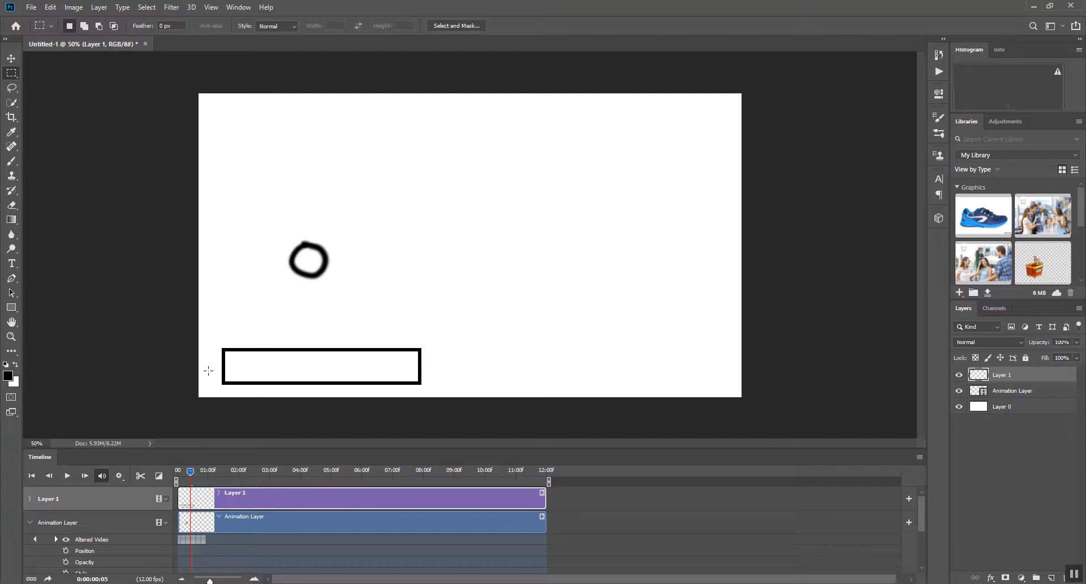
Enable Position keyframing for Layer 1 at the first frame and move the rectangle mostly off the canvas's left edge.
{"action": "left_click", "coordinate": [29, 498]}
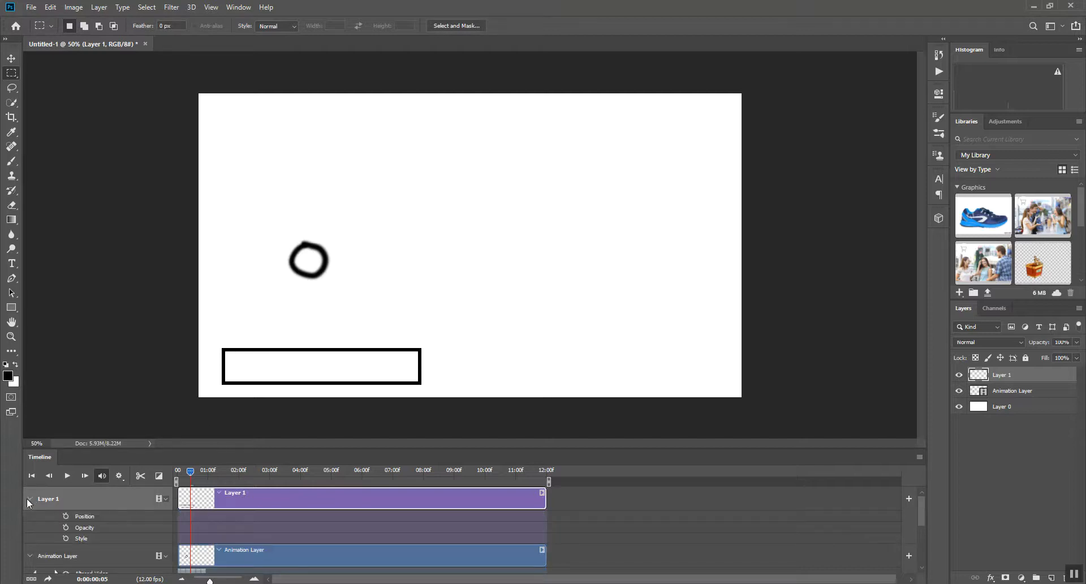
{"action": "left_click_drag", "start_coordinate": [187, 480], "coordinate": [177, 480]}
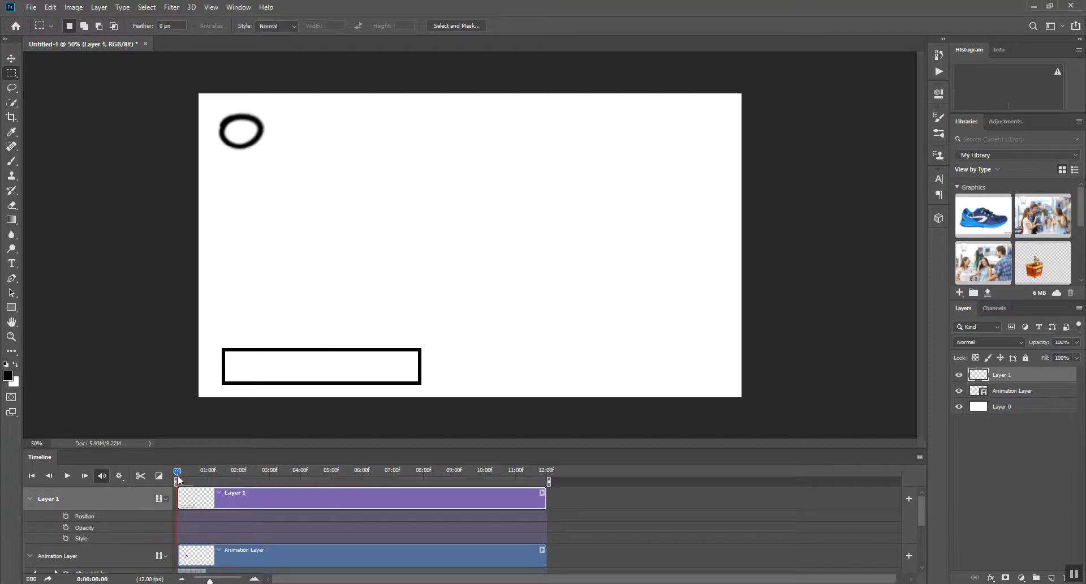
{"action": "left_click", "coordinate": [65, 516]}
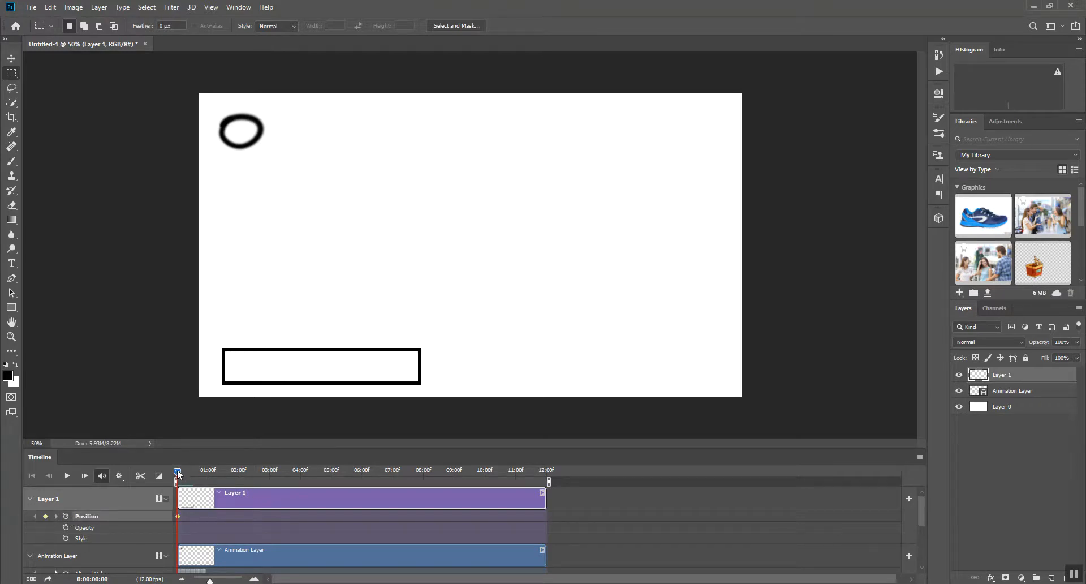
{"action": "left_click", "coordinate": [12, 59]}
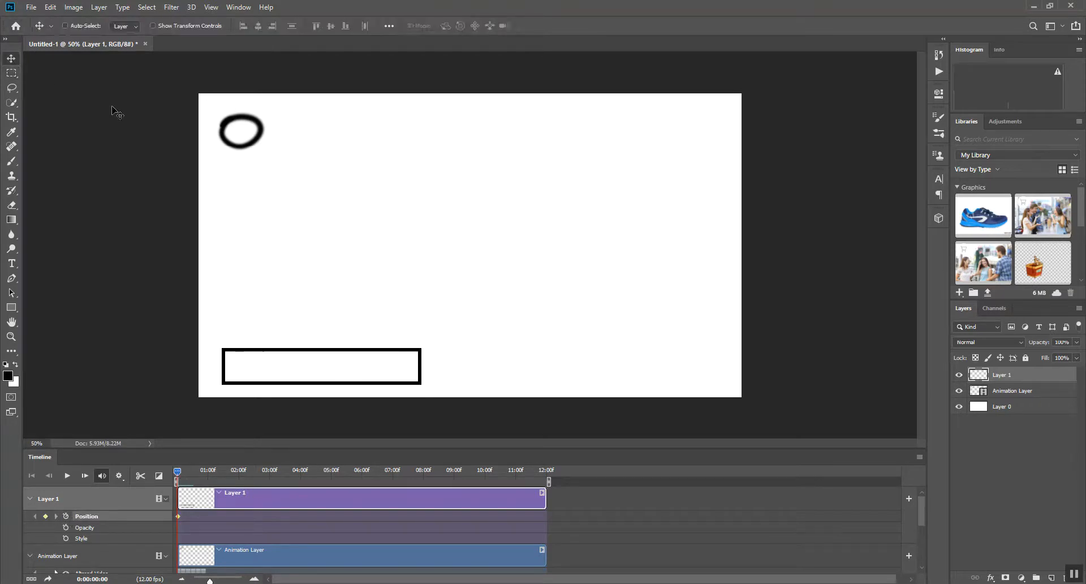
{"action": "left_click_drag", "start_coordinate": [363, 382], "coordinate": [165, 378]}
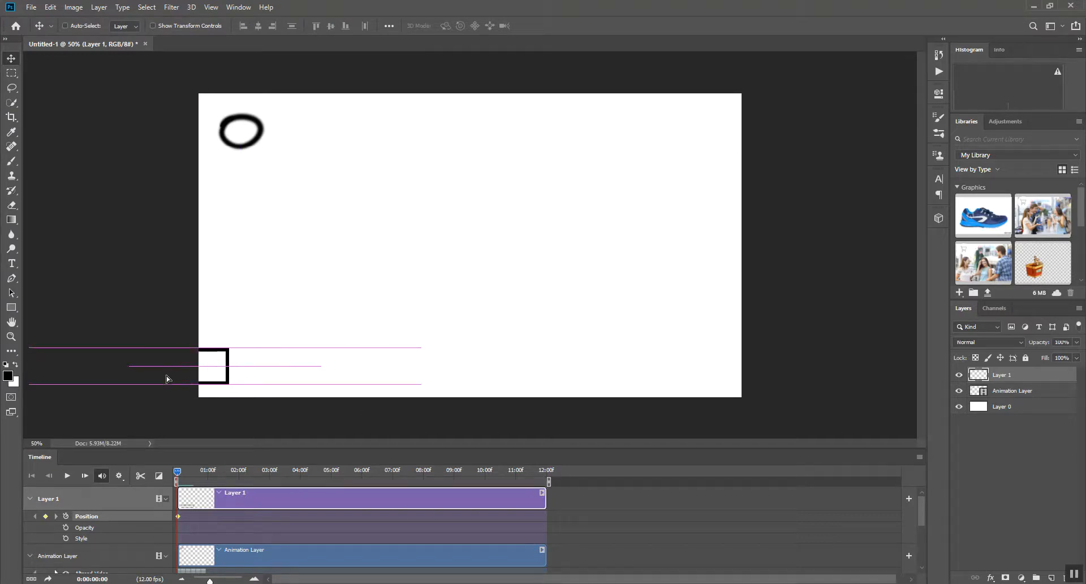
Keyframe the rectangle at 0:00:01:01 by moving it horizontally to about the middle of the canvas, and scrub through its slide.
{"action": "left_click_drag", "start_coordinate": [177, 471], "coordinate": [212, 494]}
{"action": "left_click_drag", "start_coordinate": [219, 366], "coordinate": [552, 368]}
{"action": "mouse_move", "coordinate": [212, 475]}
{"action": "left_mouse_down"}
{"action": "mouse_move", "coordinate": [179, 475]}
{"action": "mouse_move", "coordinate": [209, 489]}
{"action": "mouse_move", "coordinate": [177, 490]}
{"action": "mouse_move", "coordinate": [209, 489]}
{"action": "mouse_move", "coordinate": [176, 502]}
{"action": "left_mouse_up"}
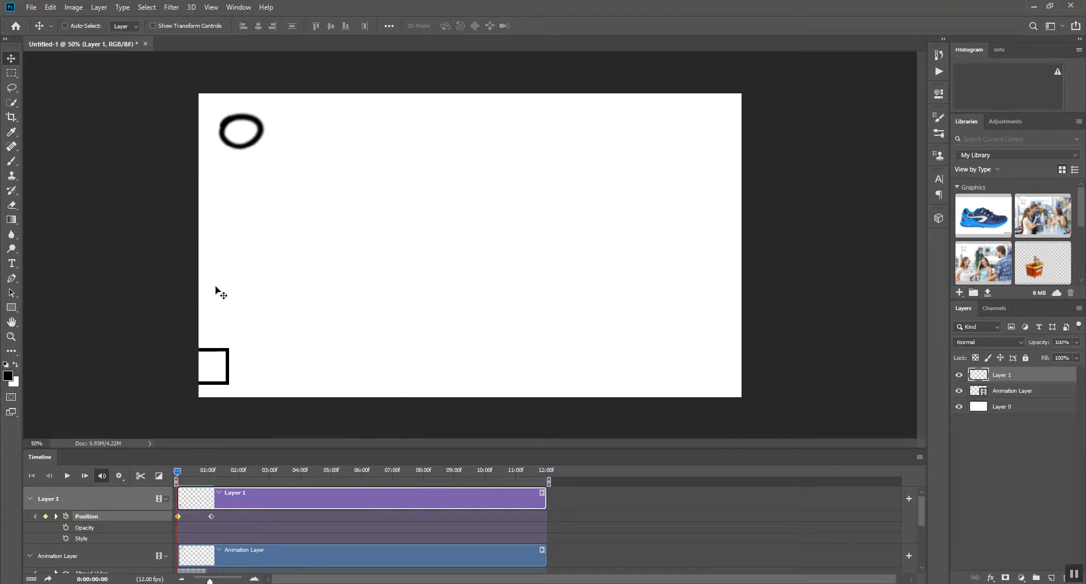
{"action": "left_click_drag", "start_coordinate": [177, 474], "coordinate": [218, 485]}
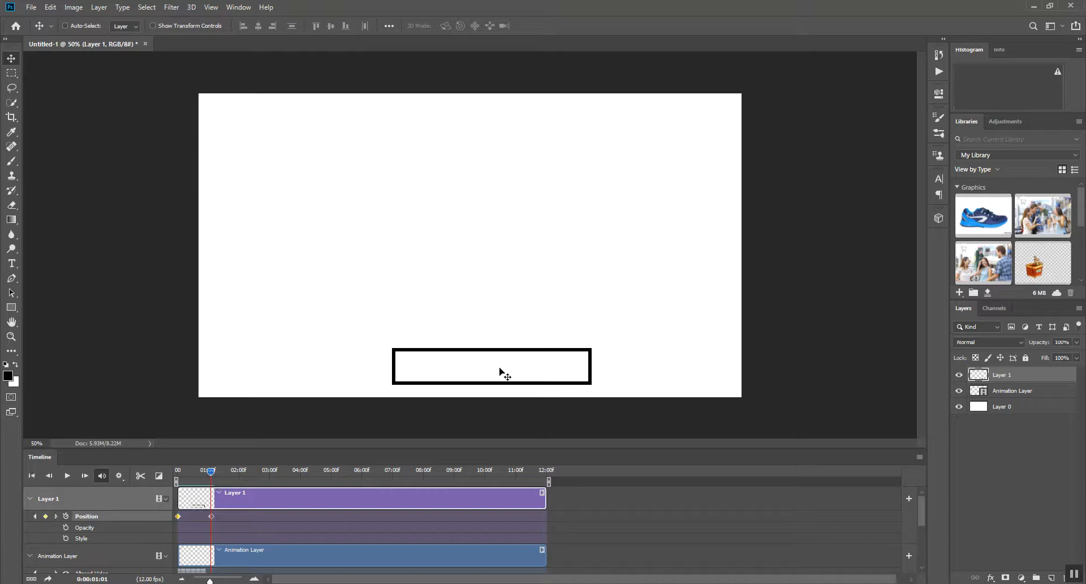
{"action": "left_click", "coordinate": [802, 539]}
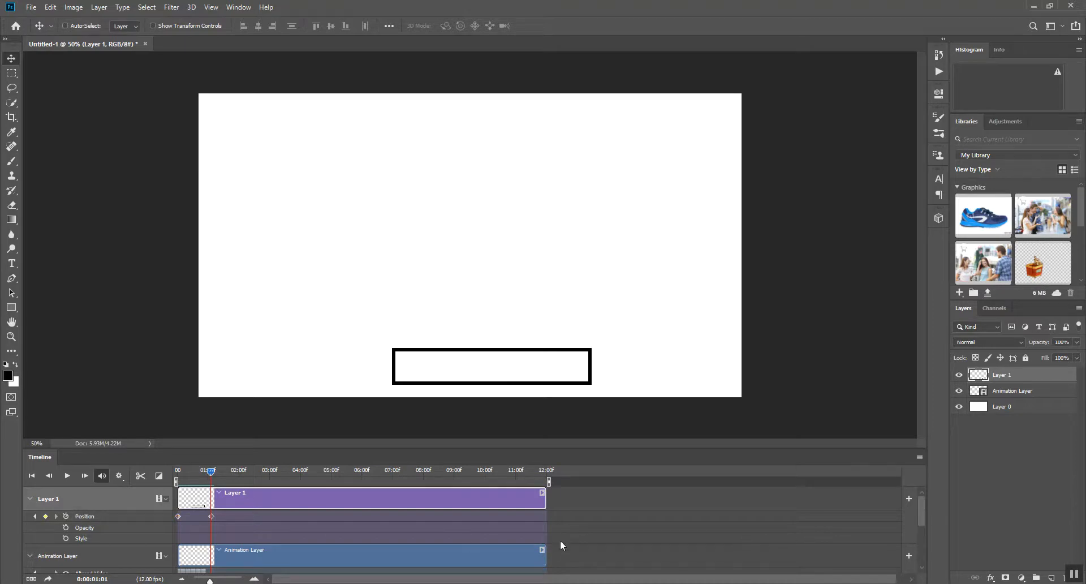
On the Animation Layer at frame 0:00:00:07, move the squashed circle up so it rests on the rectangle's upper edge.
{"action": "left_click", "coordinate": [419, 555]}
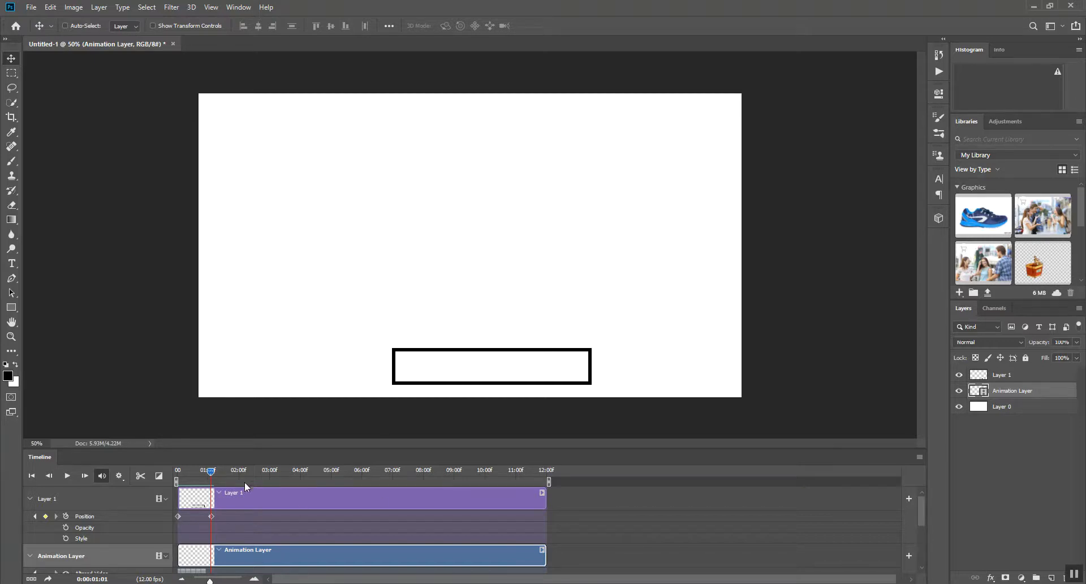
{"action": "left_click_drag", "start_coordinate": [210, 475], "coordinate": [198, 478]}
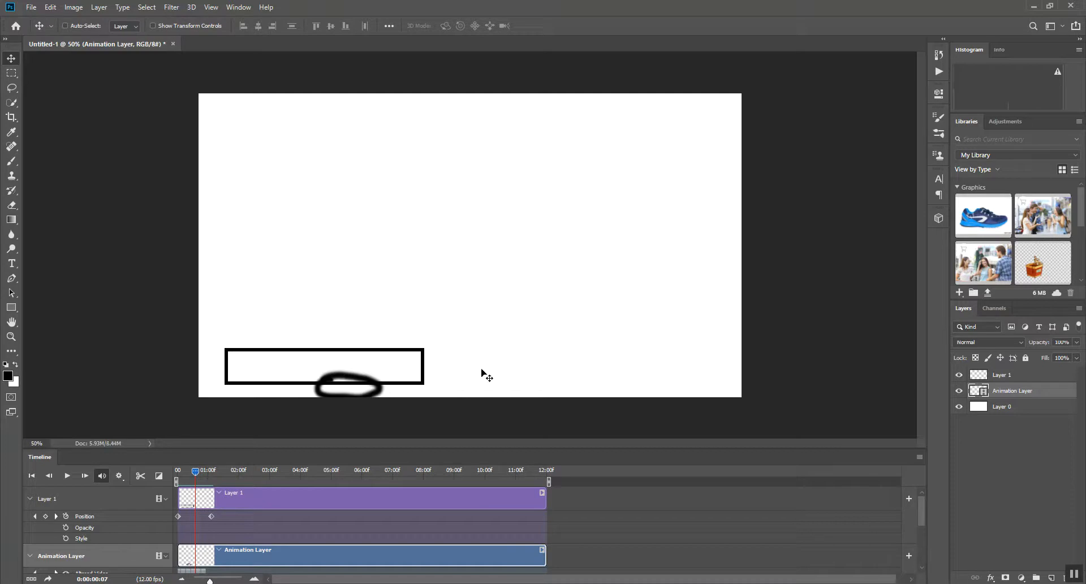
{"action": "left_click_drag", "start_coordinate": [333, 390], "coordinate": [319, 342]}
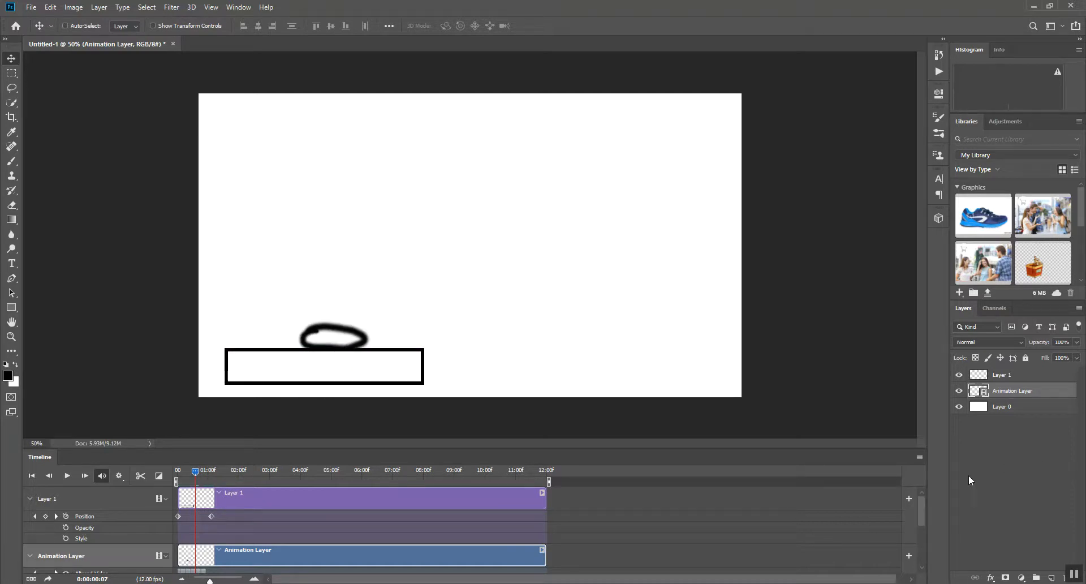
{"action": "left_click_drag", "start_coordinate": [921, 509], "coordinate": [922, 527]}
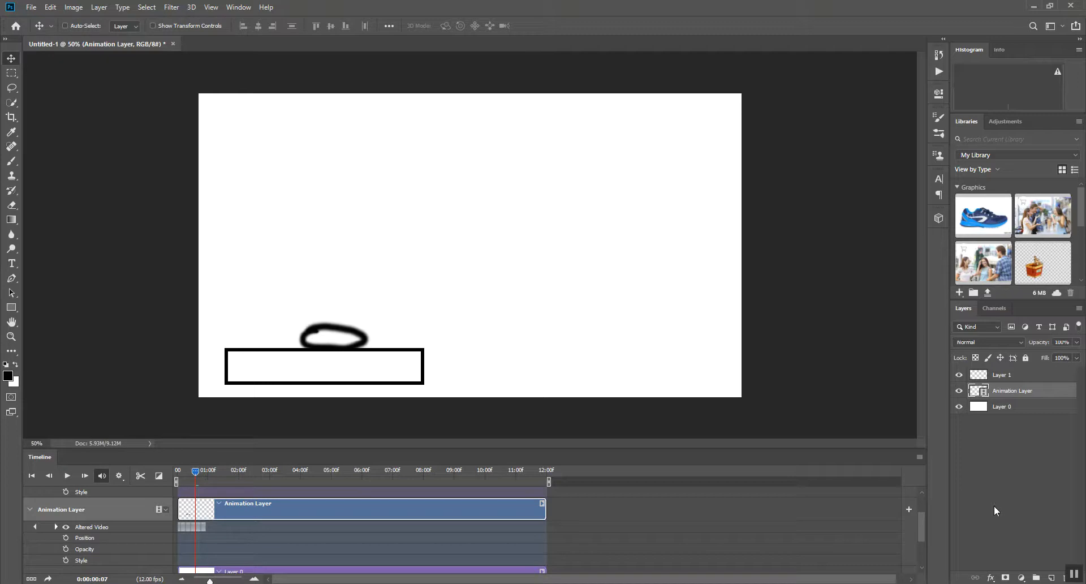
{"action": "mouse_move", "coordinate": [922, 526]}
{"action": "left_mouse_down"}
{"action": "mouse_move", "coordinate": [921, 510]}
{"action": "mouse_move", "coordinate": [923, 531]}
{"action": "left_mouse_up"}
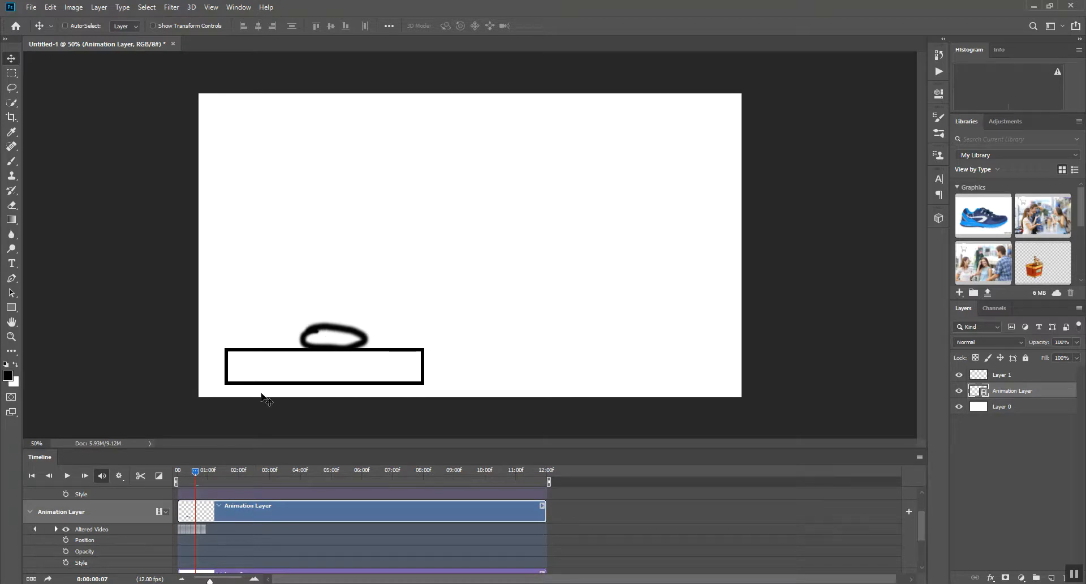
Play the animation from the first frame to check the circle against the sliding rectangle, and return to the start.
{"action": "left_click_drag", "start_coordinate": [191, 479], "coordinate": [147, 487]}
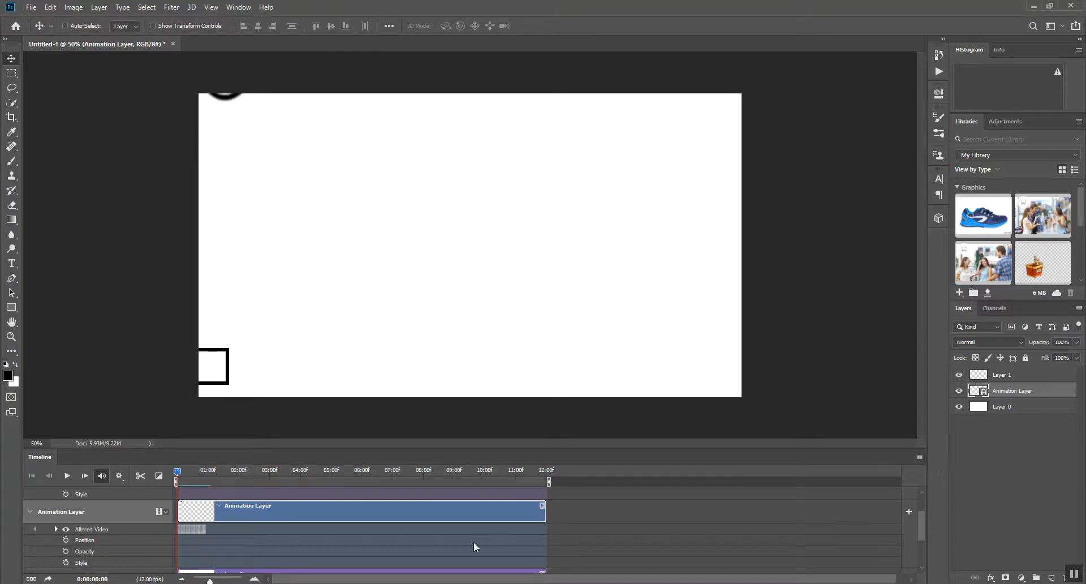
{"action": "left_click", "coordinate": [66, 476]}
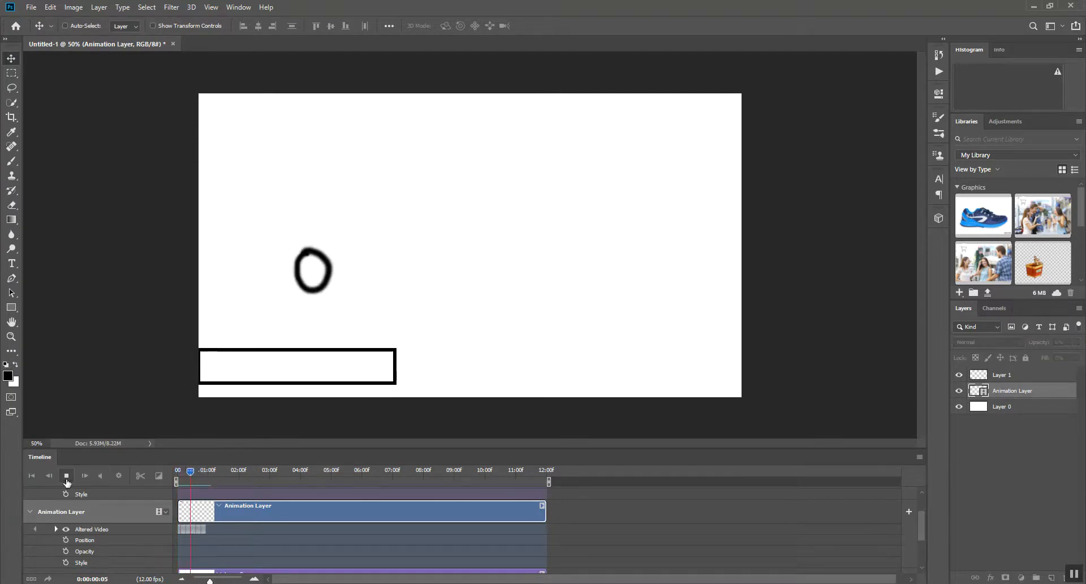
{"action": "left_click_drag", "start_coordinate": [208, 473], "coordinate": [177, 484]}
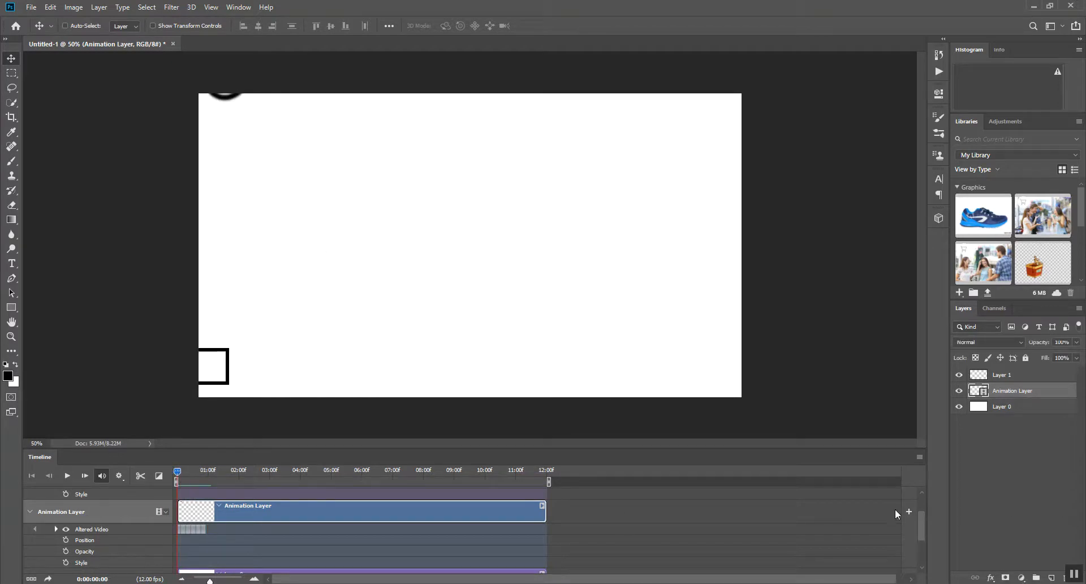
{"action": "mouse_move", "coordinate": [922, 524]}
{"action": "left_mouse_down"}
{"action": "mouse_move", "coordinate": [920, 507]}
{"action": "mouse_move", "coordinate": [916, 521]}
{"action": "left_mouse_up"}
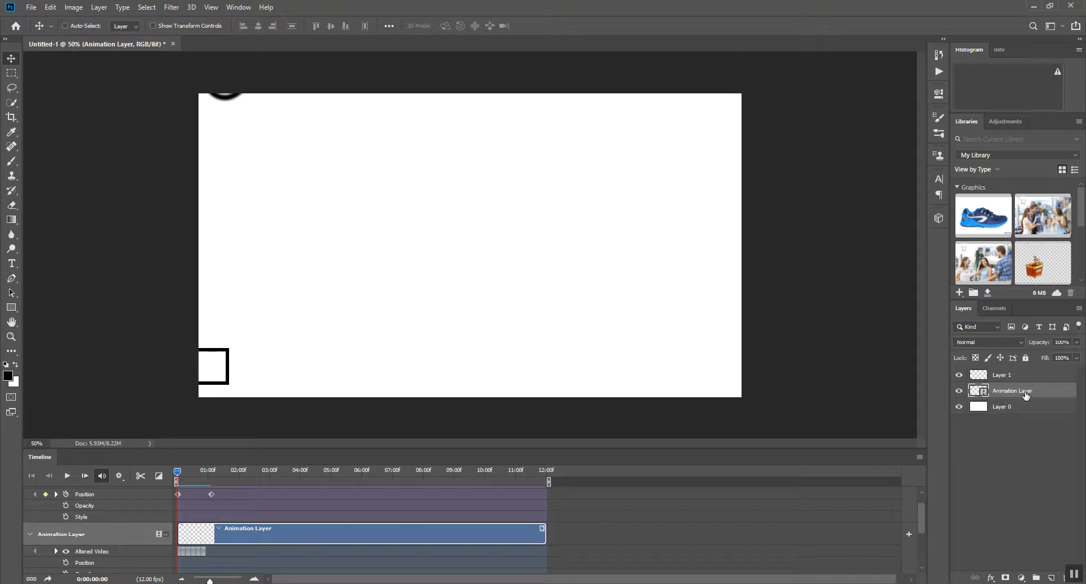
{"action": "left_click", "coordinate": [100, 8]}
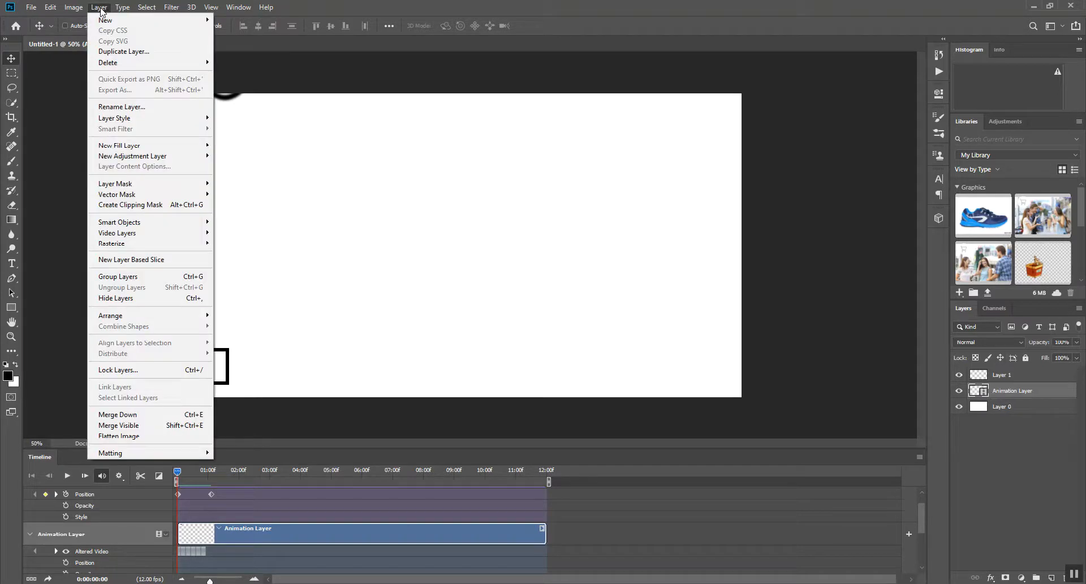
{"action": "mouse_move", "coordinate": [160, 234]}
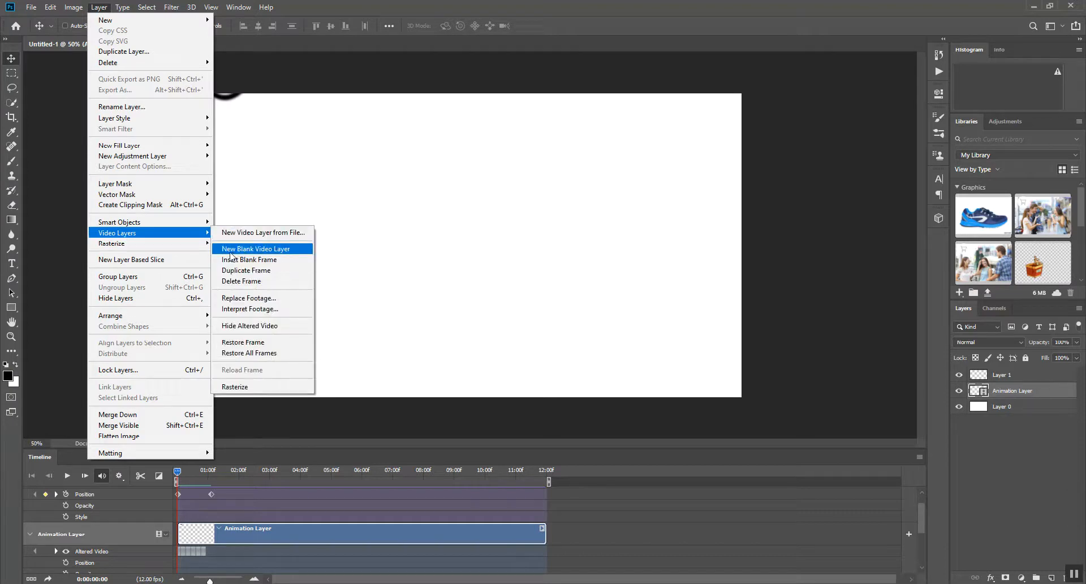
{"action": "left_click", "coordinate": [271, 249]}
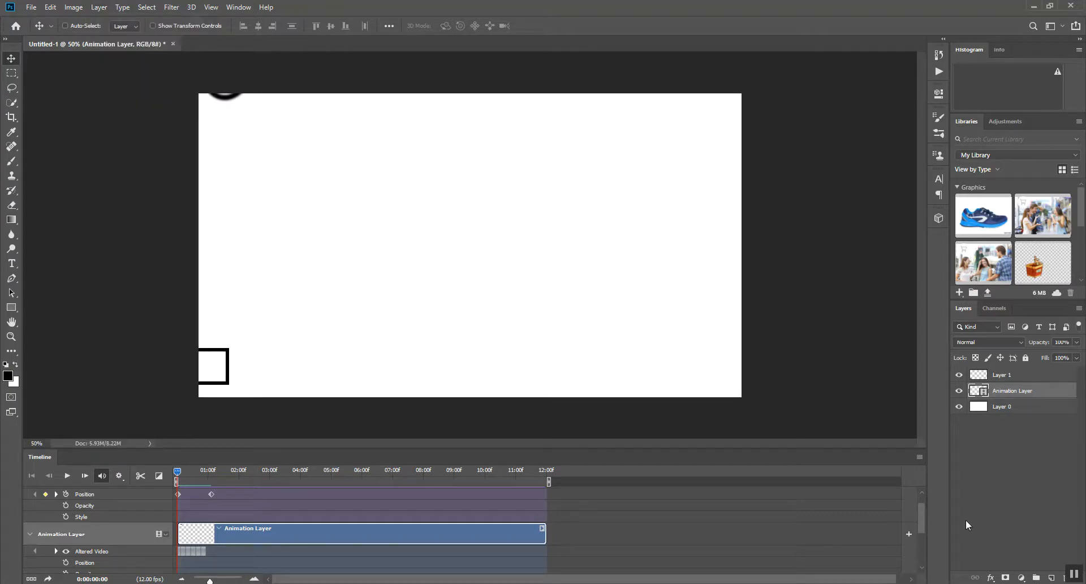
{"action": "scroll", "coordinate": [925, 520], "scroll_direction": "up", "scroll_amount": 1}
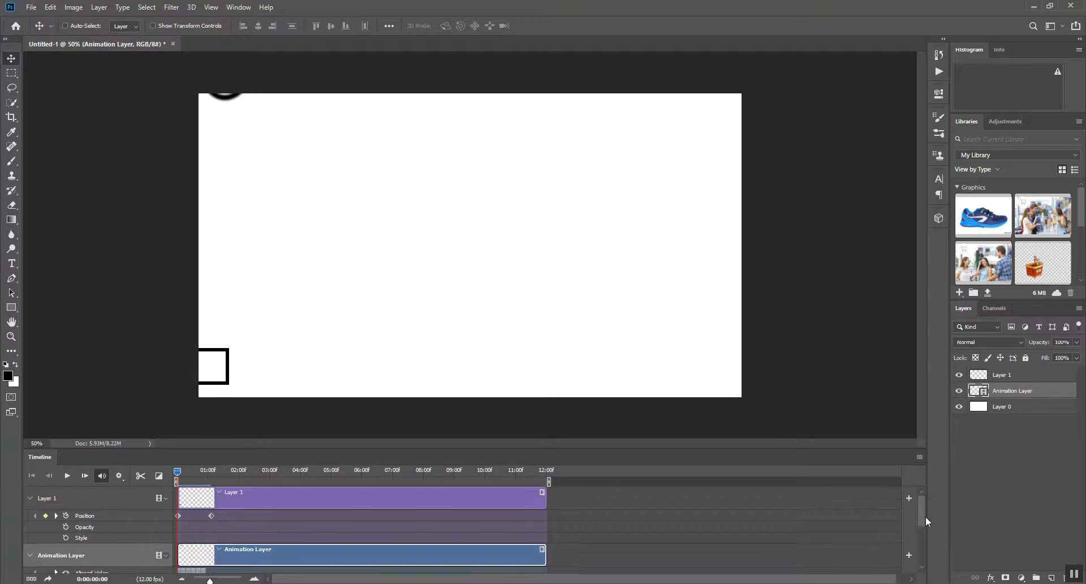
{"action": "left_click", "coordinate": [368, 501]}
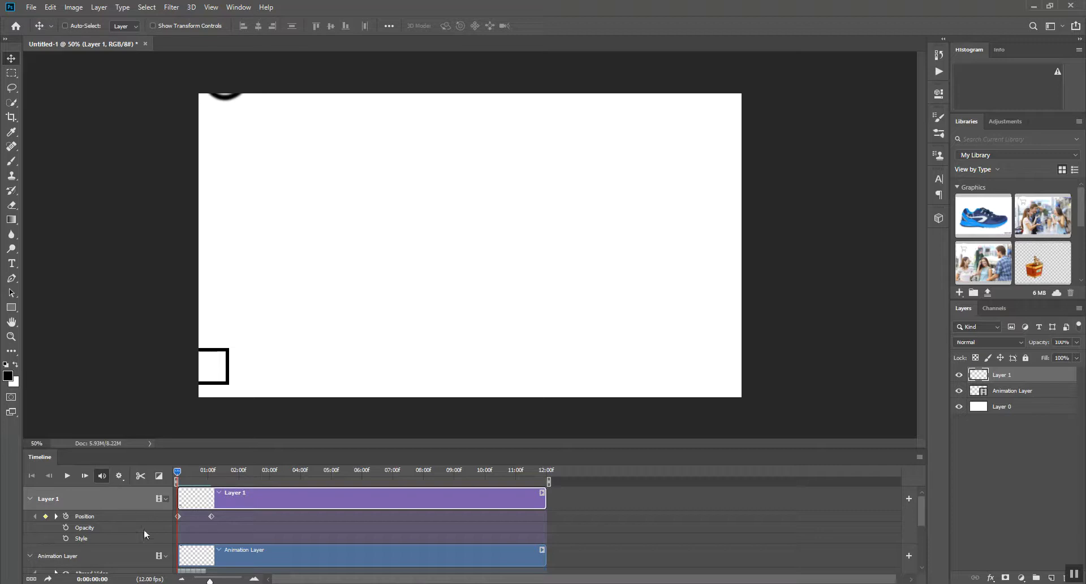
{"action": "left_click", "coordinate": [99, 8]}
{"action": "mouse_move", "coordinate": [101, 21]}
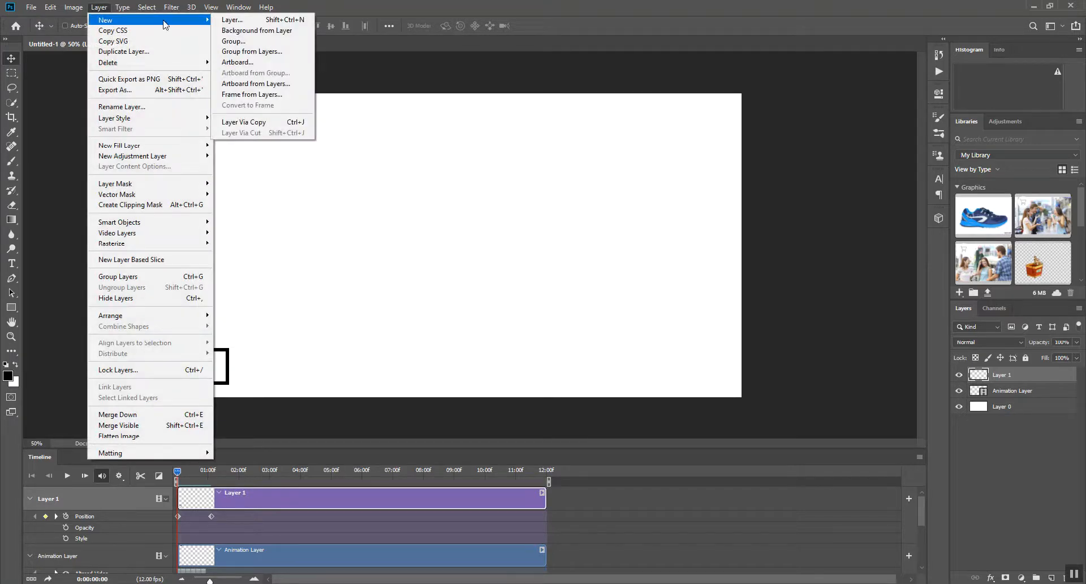
{"action": "left_click", "coordinate": [319, 295]}
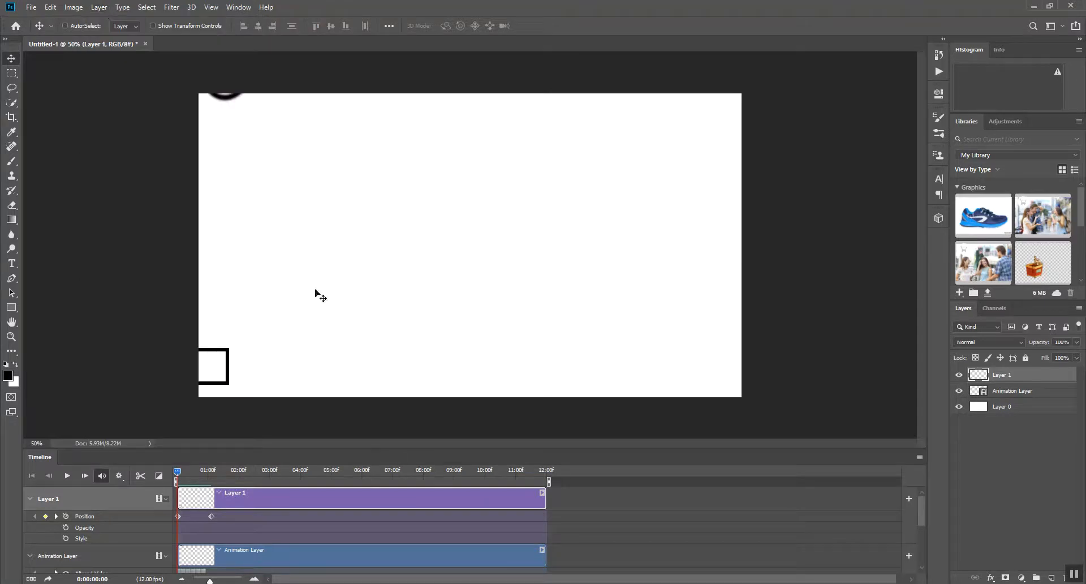
{"action": "mouse_move", "coordinate": [180, 473]}
{"action": "left_mouse_down"}
{"action": "mouse_move", "coordinate": [213, 474]}
{"action": "mouse_move", "coordinate": [178, 476]}
{"action": "mouse_move", "coordinate": [202, 486]}
{"action": "mouse_move", "coordinate": [180, 490]}
{"action": "mouse_move", "coordinate": [205, 491]}
{"action": "mouse_move", "coordinate": [179, 490]}
{"action": "left_mouse_up"}
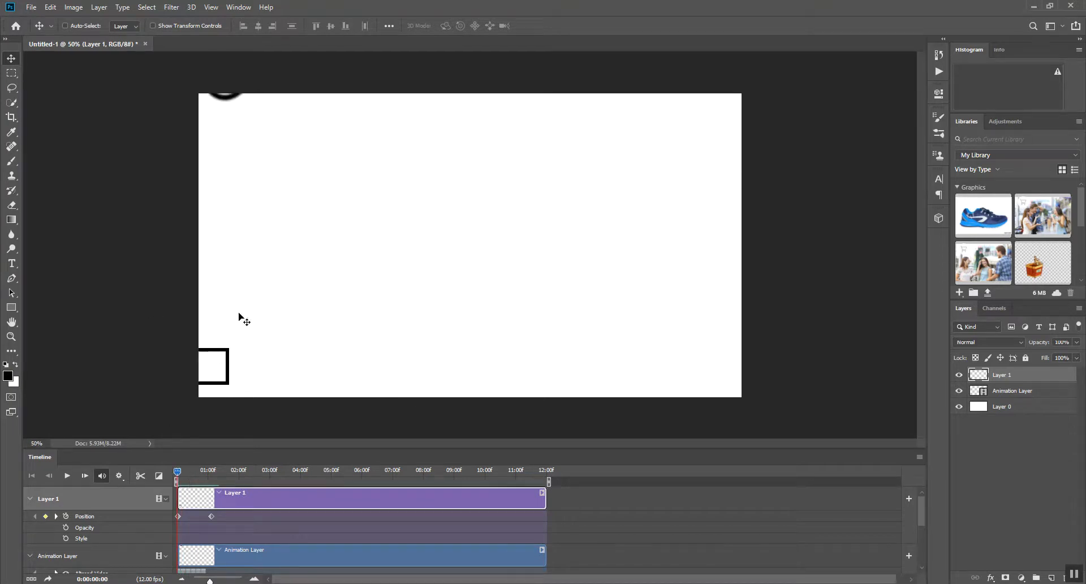